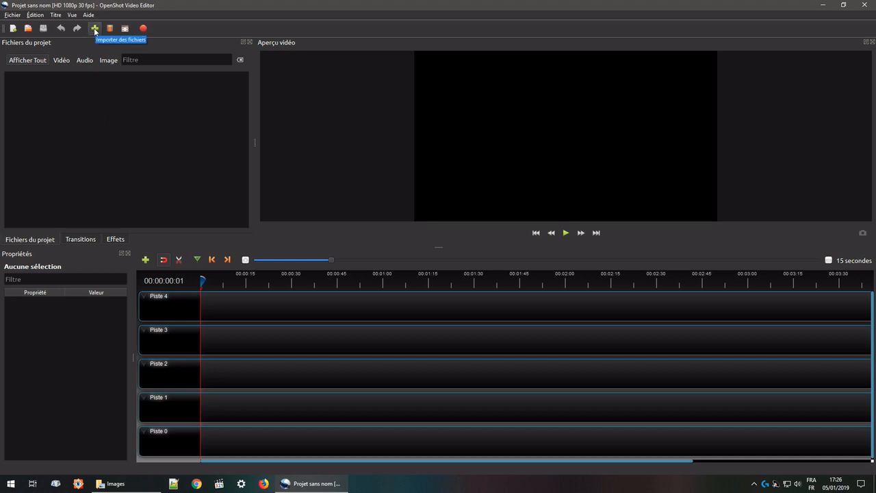
# Import DSCF0033.JPG, MIMI 1.JPG and MIMI 2.JPG from the Mes Minoux images folder, accepting the image-sequence import for DSCF0033.JPG.
pyautogui.click(13, 15)
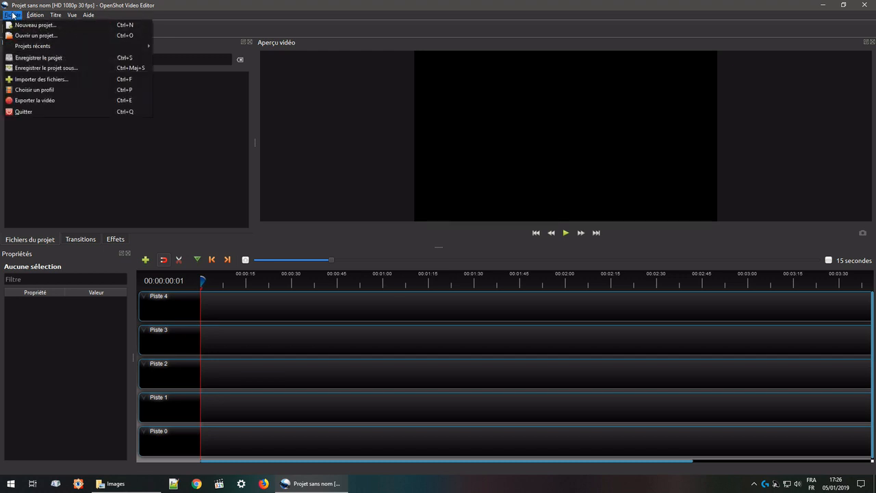
pyautogui.click(64, 81)
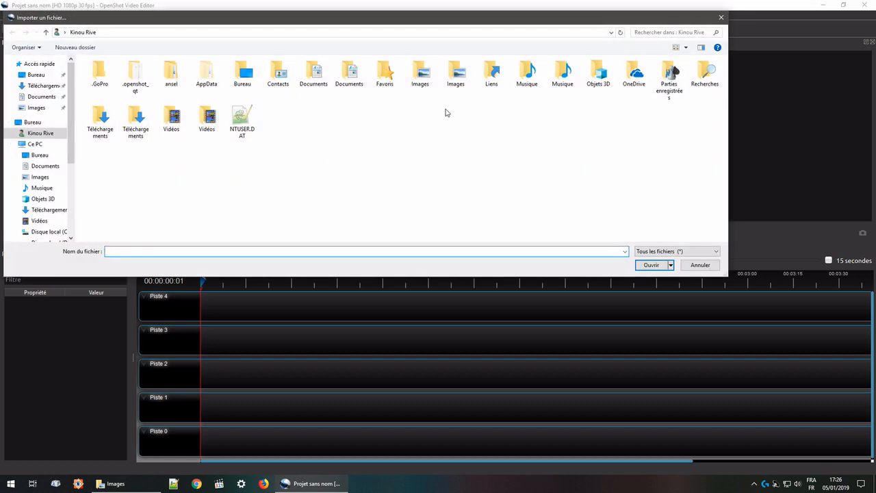
pyautogui.doubleClick(422, 73)
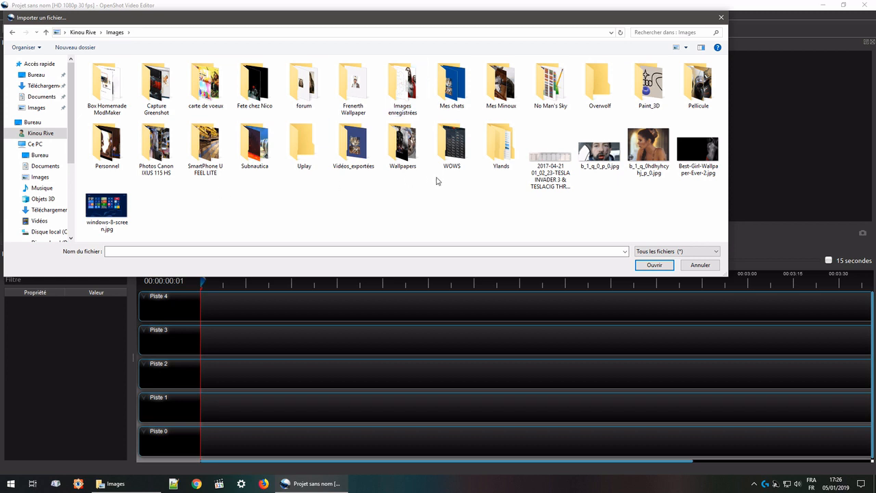
pyautogui.click(505, 89)
pyautogui.doubleClick(507, 92)
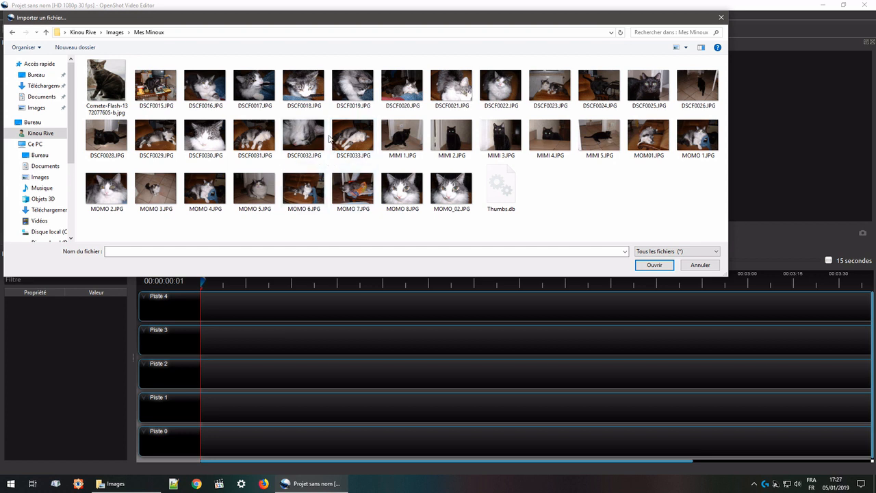
pyautogui.click(367, 142)
pyautogui.moveTo(368, 142); pyautogui.dragTo(468, 145)
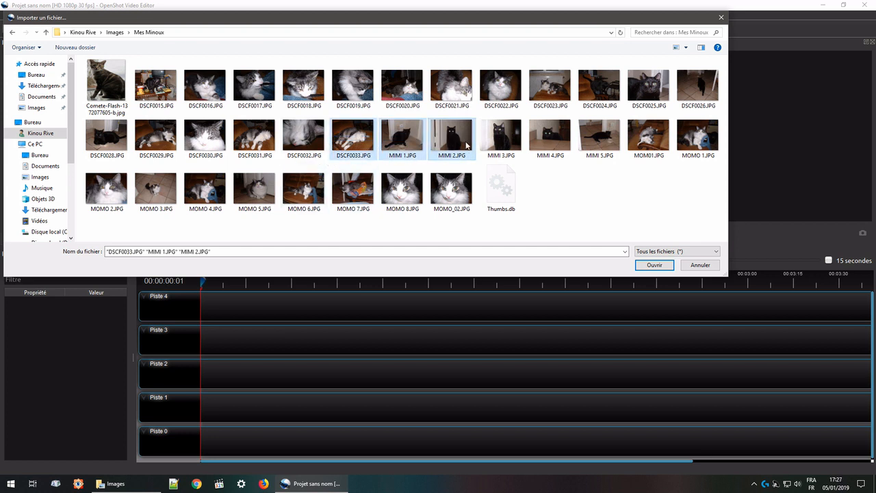
pyautogui.click(654, 265)
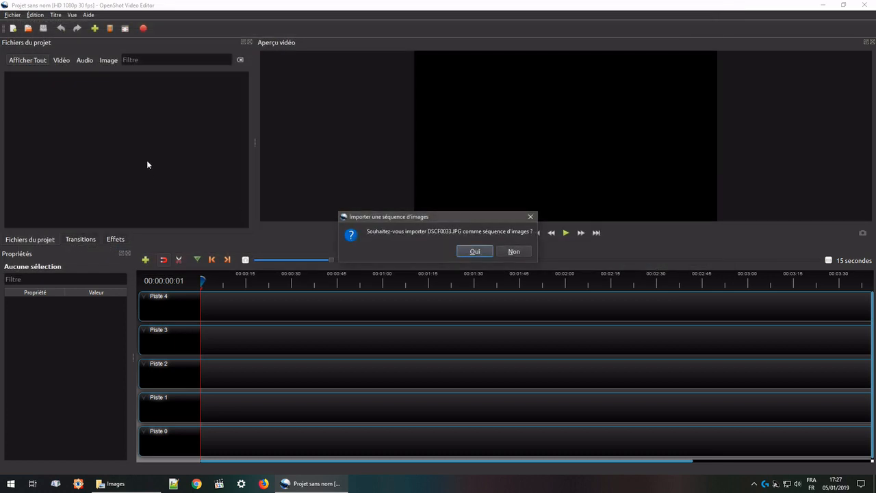
pyautogui.click(474, 251)
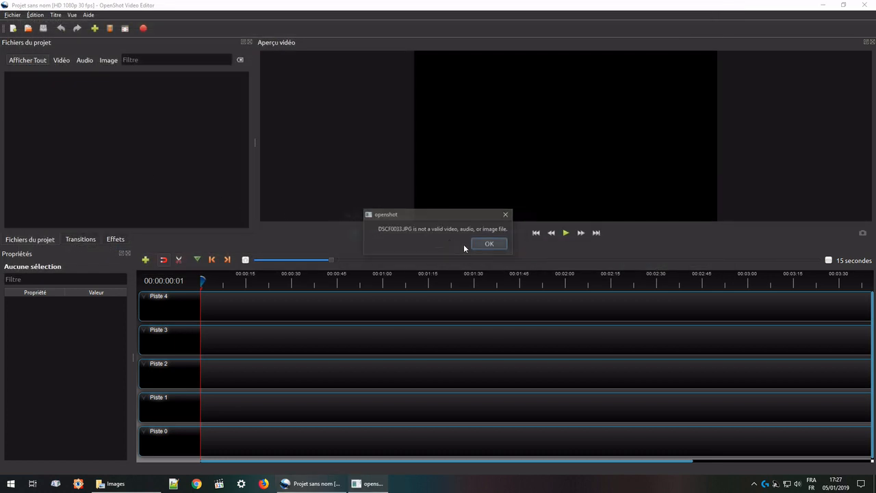
pyautogui.click(489, 244)
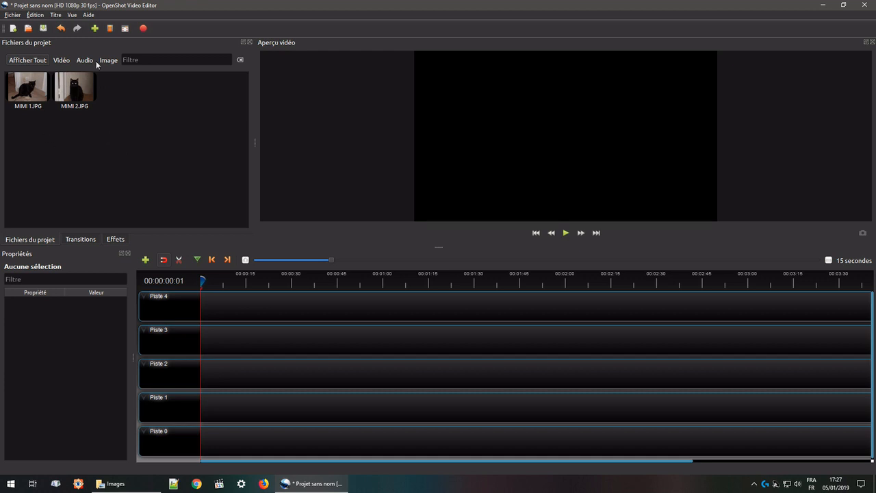
# Import the Prithvi MP3 track from the Musique folder into the project files.
pyautogui.click(94, 29)
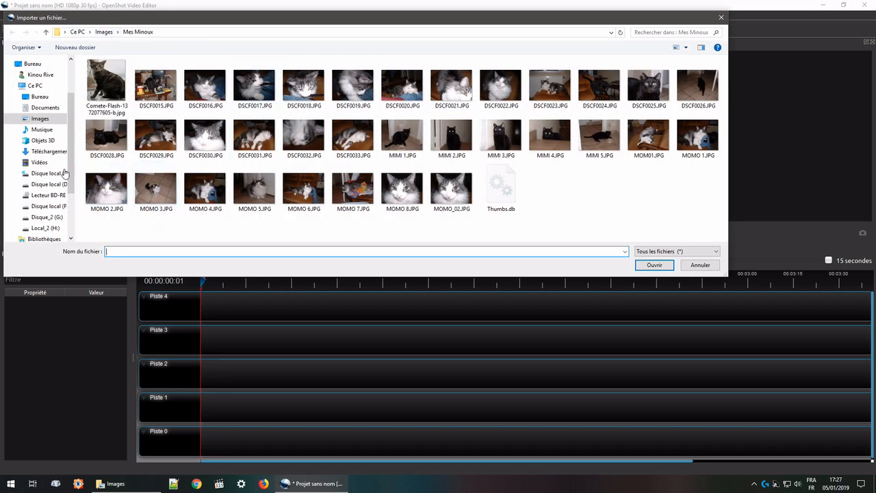
pyautogui.click(44, 130)
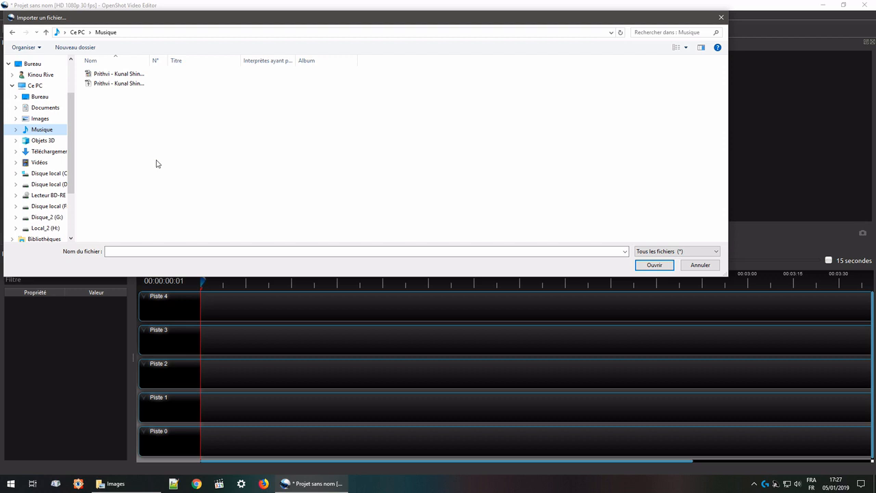
pyautogui.click(110, 84)
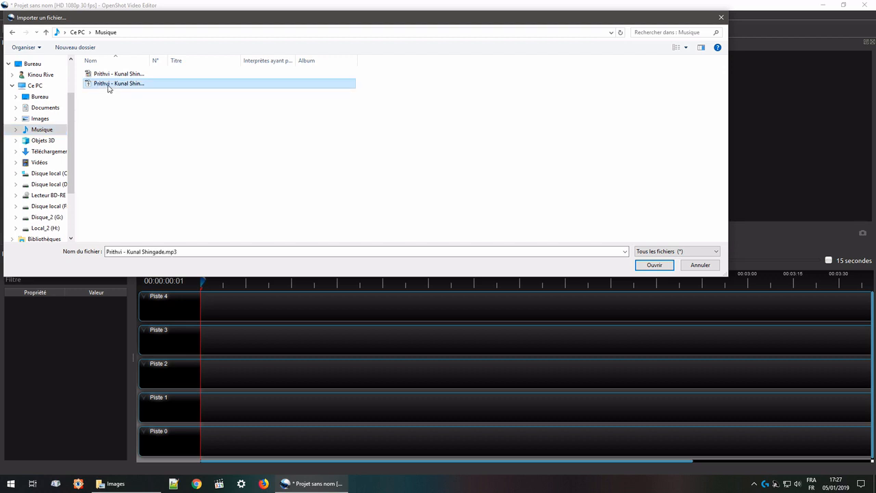
pyautogui.click(655, 265)
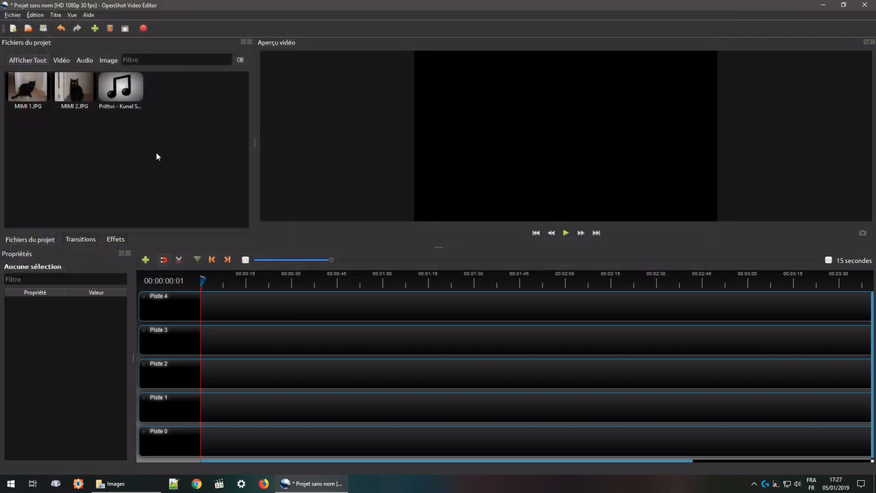
# Filter the project files by video, audio and image in turn, and return to showing all files.
pyautogui.click(134, 92)
pyautogui.click(32, 63)
pyautogui.click(60, 60)
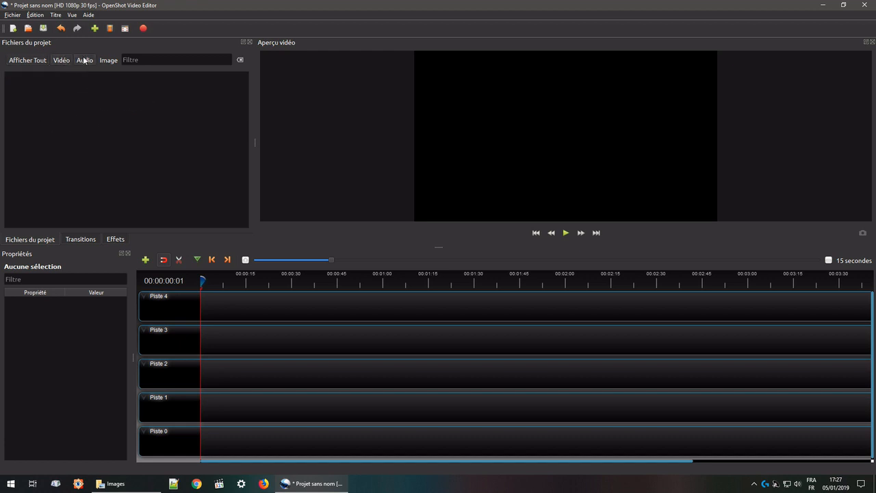
pyautogui.click(84, 60)
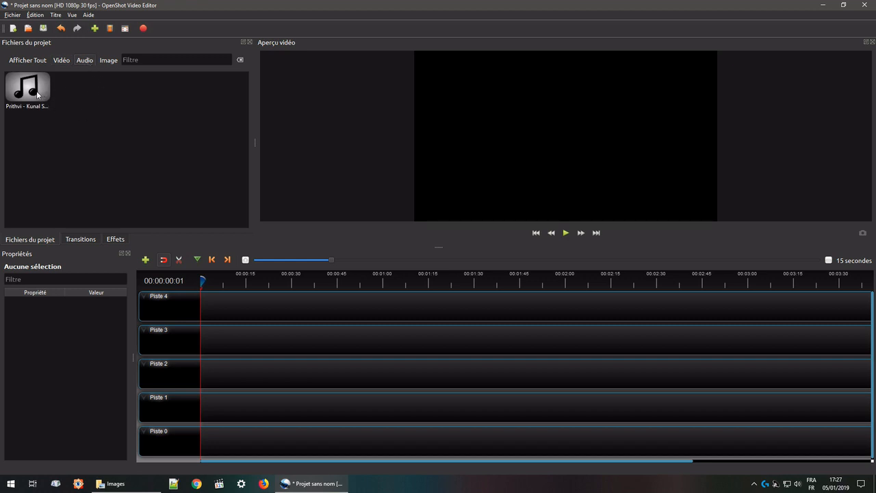
pyautogui.click(36, 91)
pyautogui.click(82, 105)
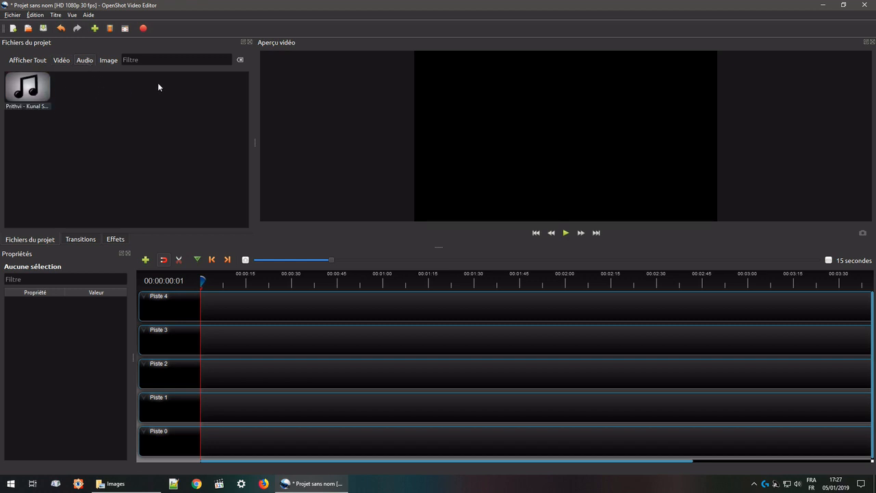
pyautogui.click(101, 63)
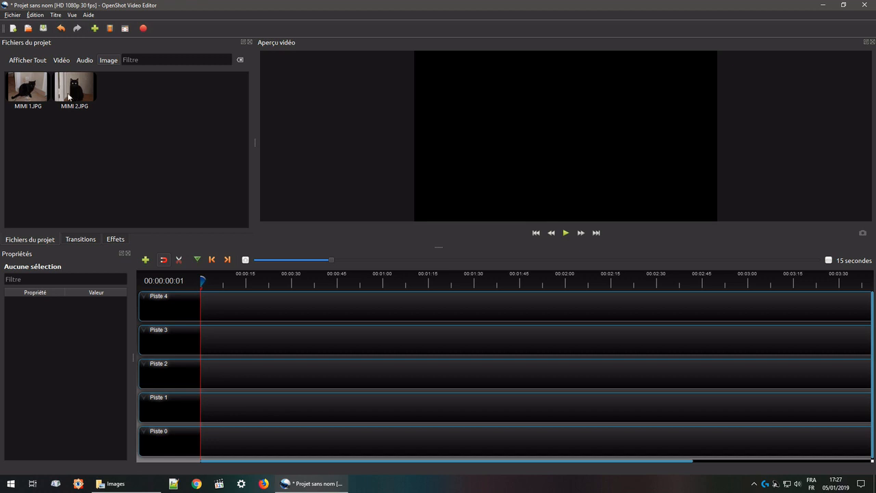
pyautogui.click(36, 60)
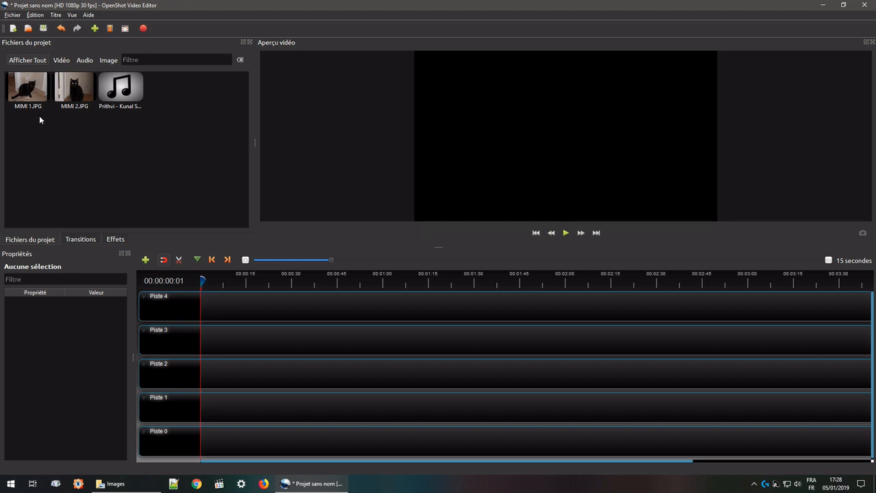
# Place MIMI 1.JPG at the start of Piste 3 on the timeline and clear the selection.
pyautogui.click(33, 90)
pyautogui.moveTo(25, 85); pyautogui.dragTo(201, 342)
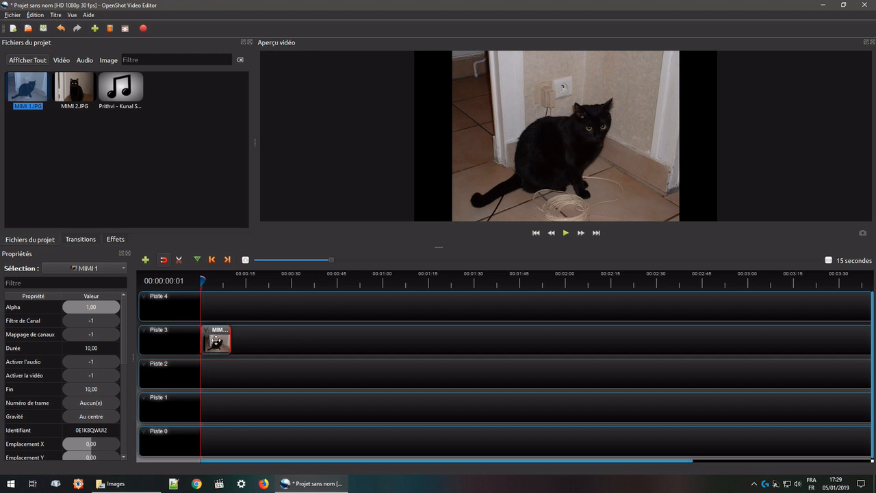
pyautogui.click(222, 300)
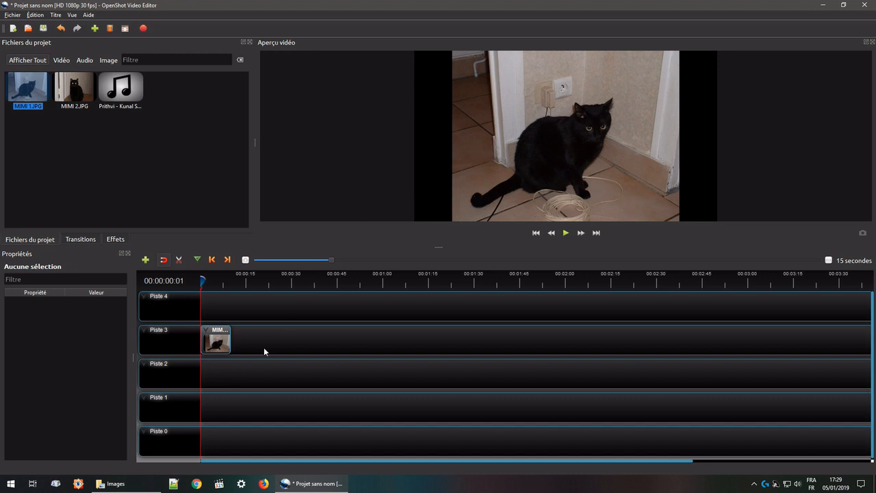
pyautogui.click(124, 153)
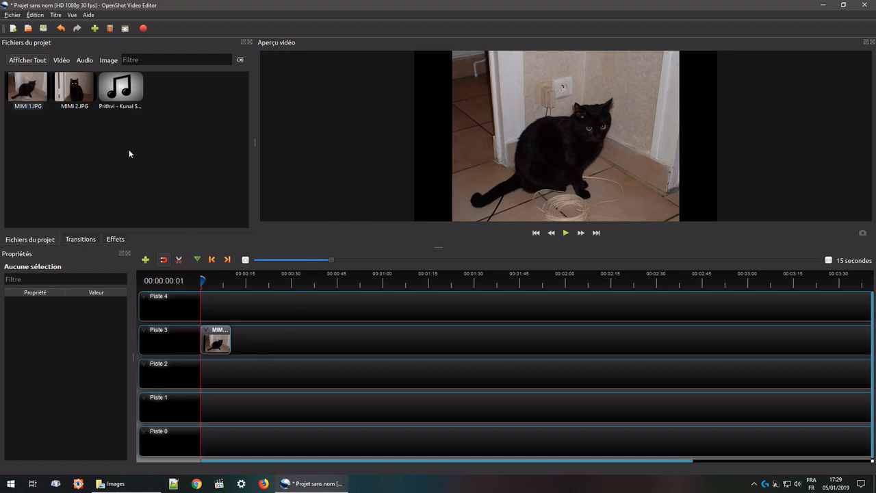
# Create a title from the Barre 1 template with the lines "mimi" and "noire", and place it at the start of Piste 4.
pyautogui.click(55, 15)
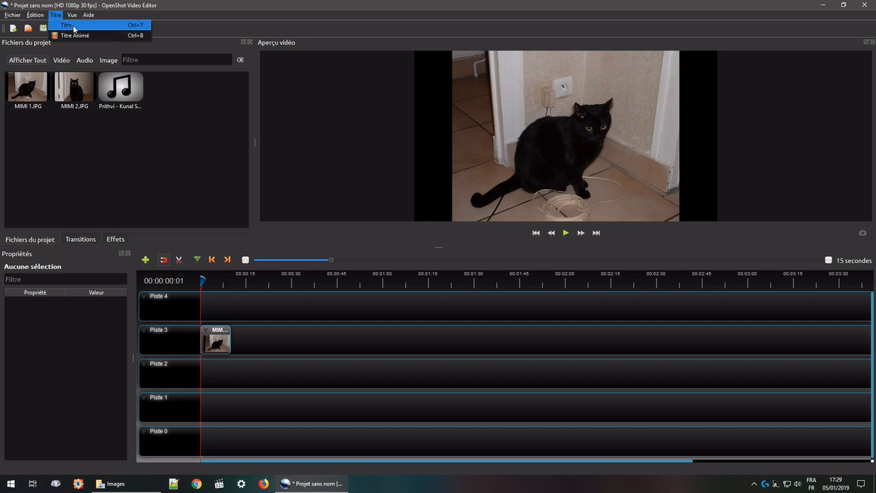
pyautogui.click(70, 28)
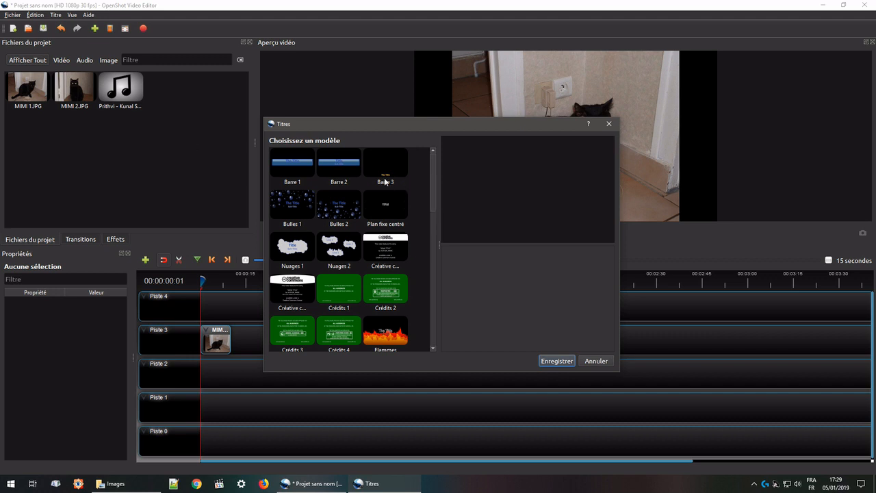
pyautogui.click(297, 169)
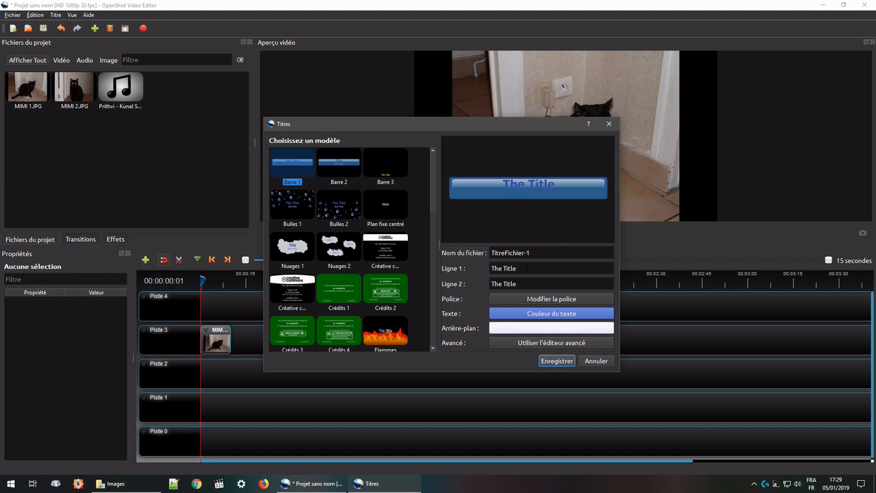
pyautogui.moveTo(526, 268); pyautogui.dragTo(484, 268)
pyautogui.write('mimi')
pyautogui.moveTo(525, 283); pyautogui.dragTo(490, 284)
pyautogui.write('noi')
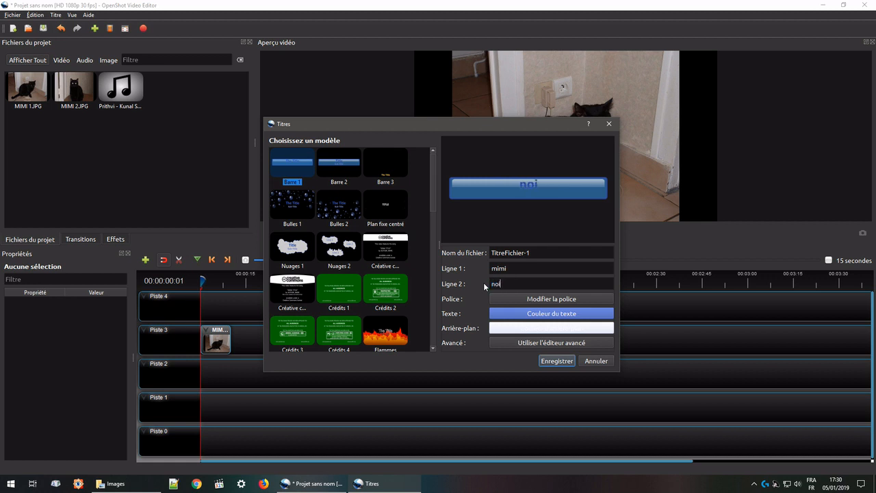
pyautogui.write('re')
pyautogui.click(555, 361)
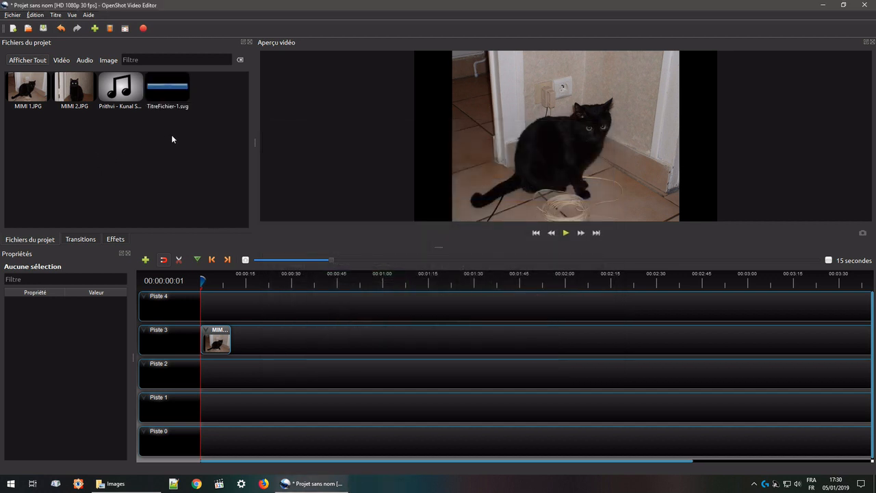
pyautogui.moveTo(168, 90); pyautogui.dragTo(203, 301)
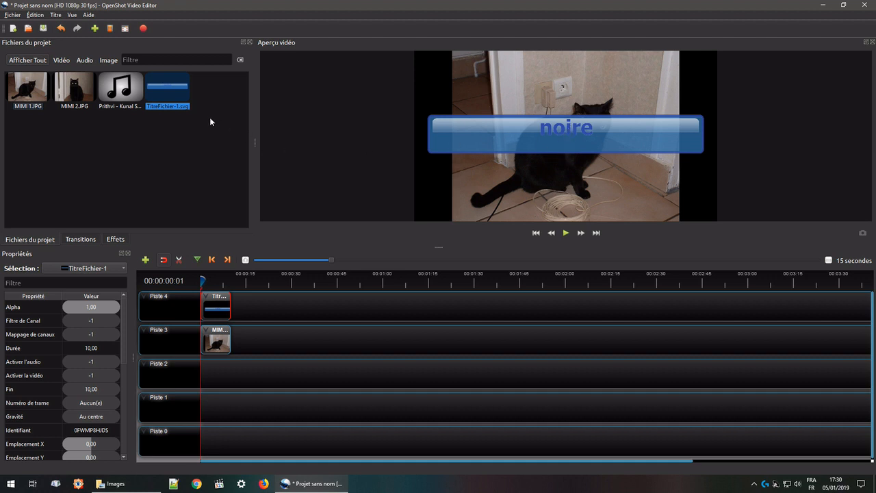
# Edit the title in the project files, setting its text colour to black (#000000), and save it.
pyautogui.rightClick(174, 88)
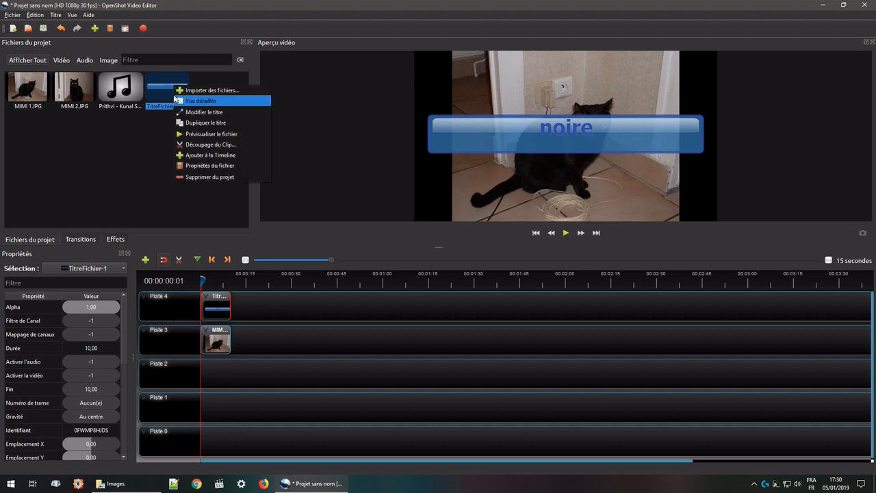
pyautogui.click(213, 114)
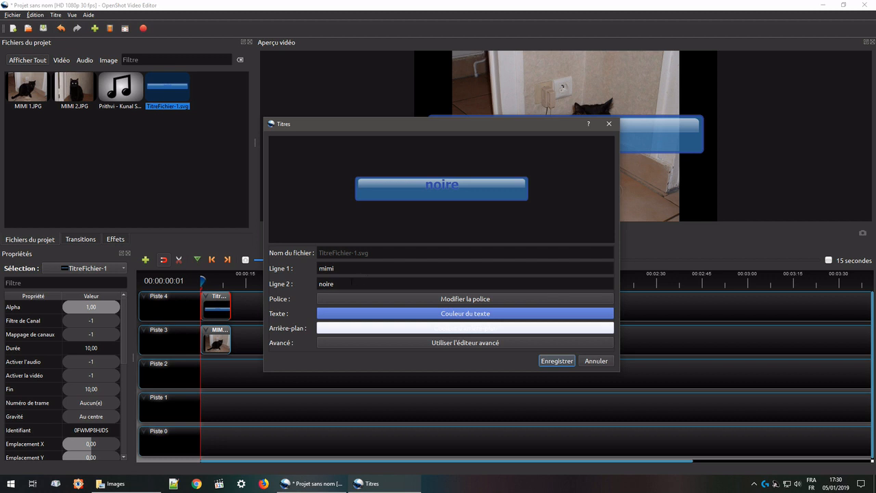
pyautogui.click(465, 315)
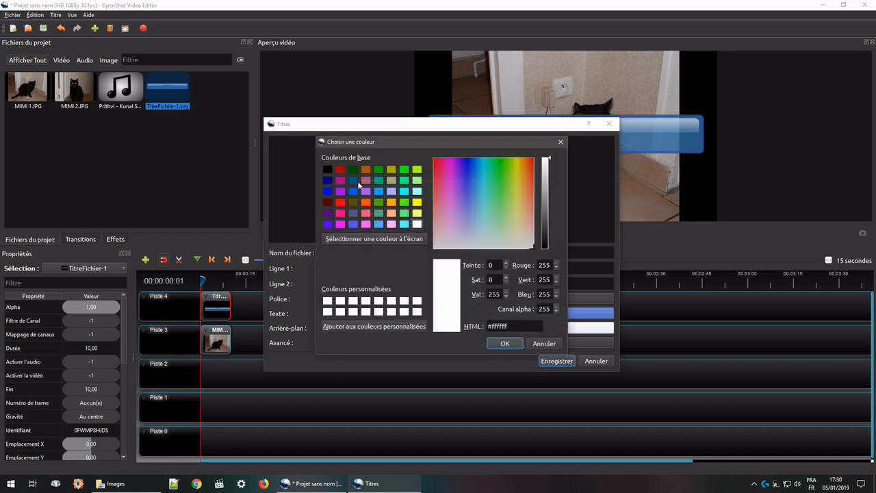
pyautogui.click(327, 169)
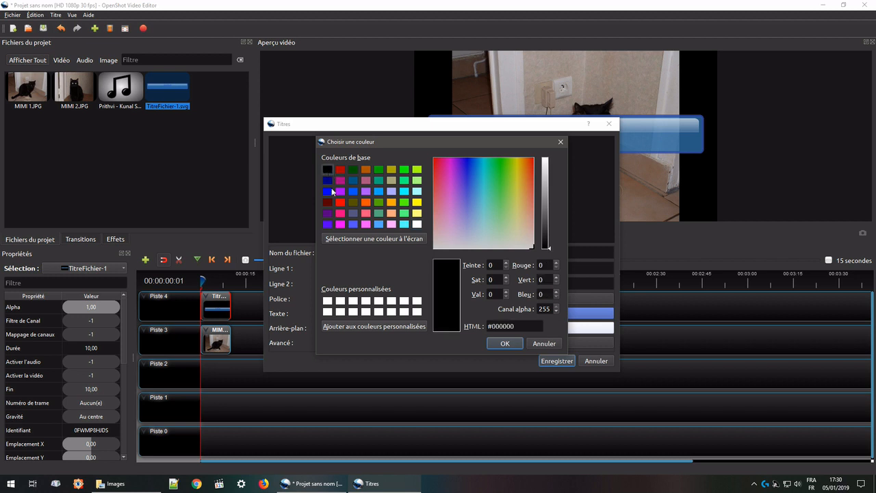
pyautogui.click(502, 344)
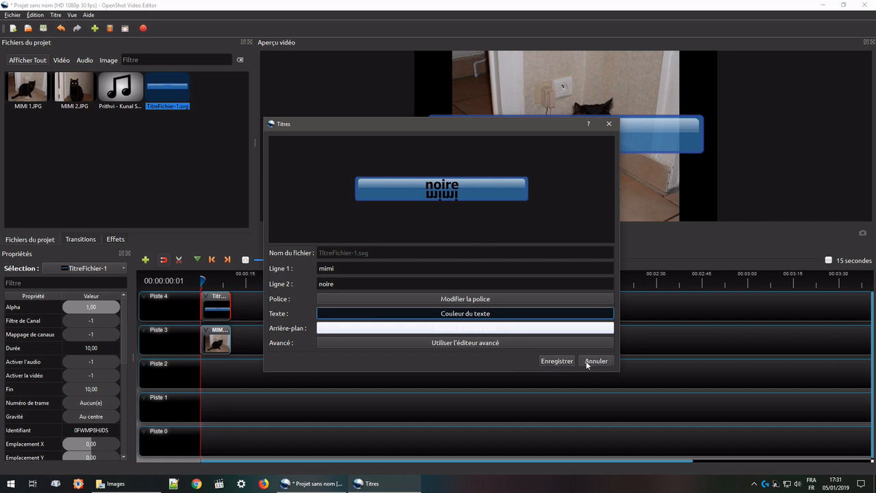
pyautogui.click(559, 361)
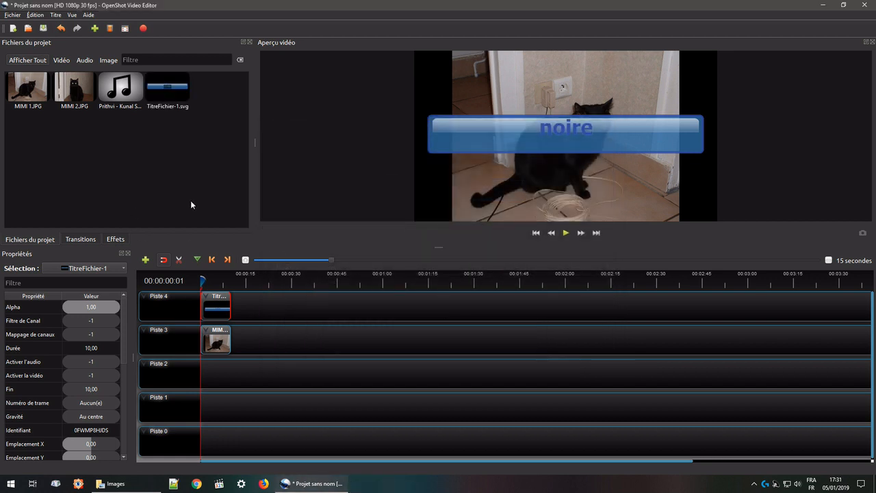
# Delete the title clip from Piste 4 on the timeline.
pyautogui.click(170, 90)
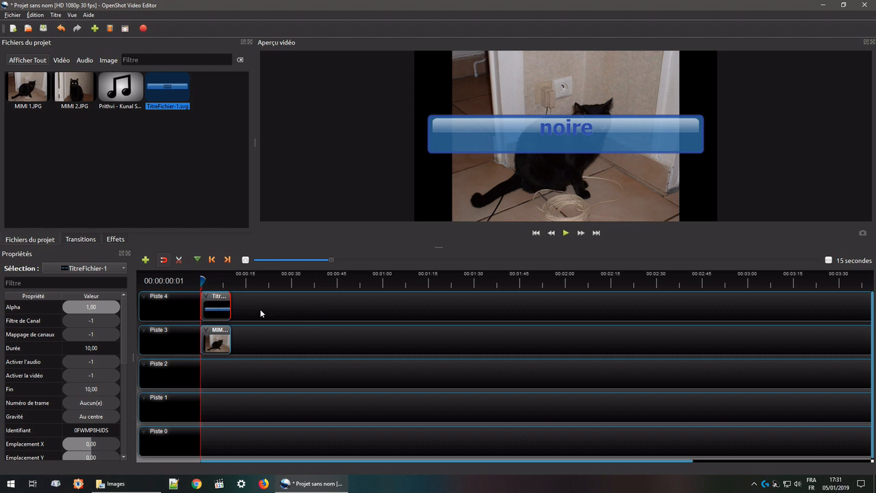
pyautogui.rightClick(218, 311)
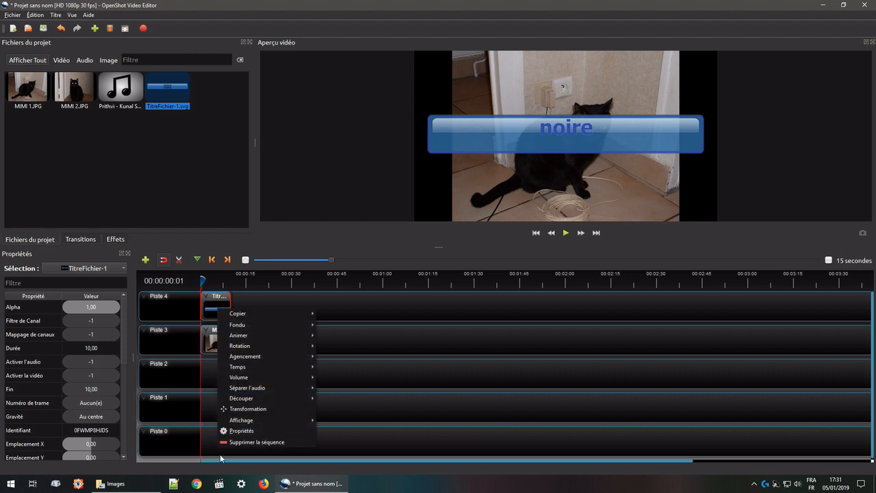
pyautogui.click(252, 442)
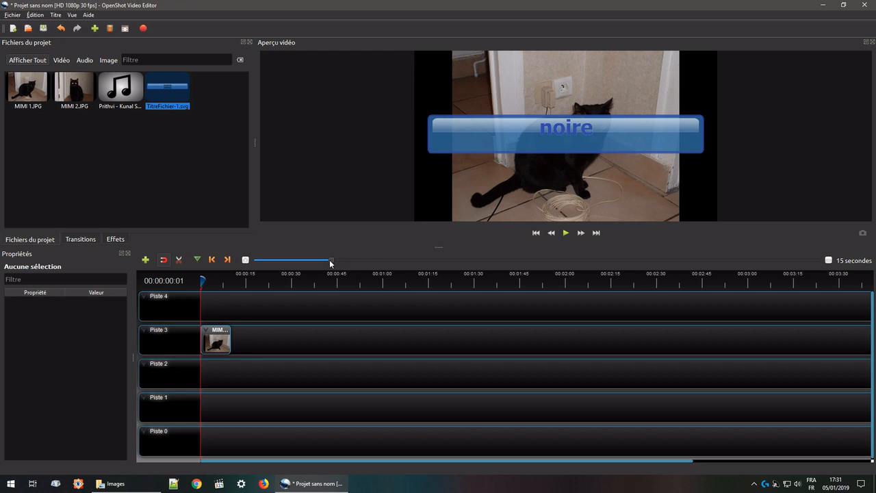
pyautogui.moveTo(332, 258); pyautogui.dragTo(399, 261)
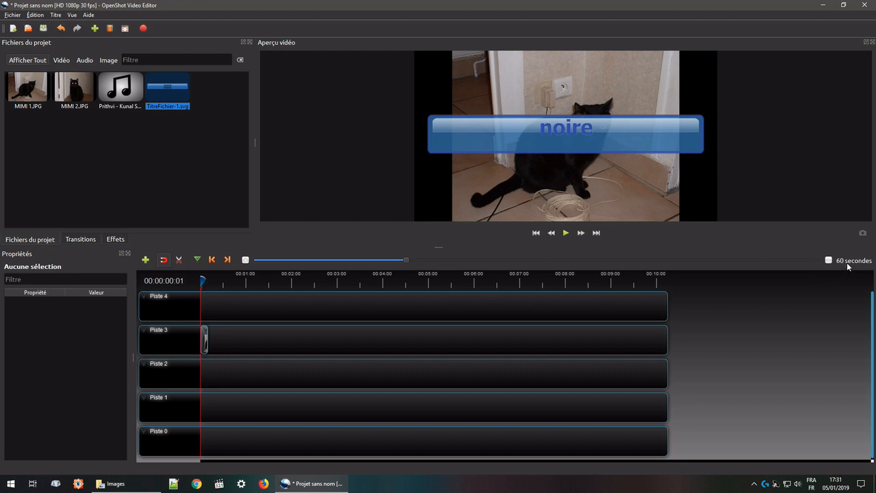
pyautogui.click(204, 346)
pyautogui.rightClick(206, 345)
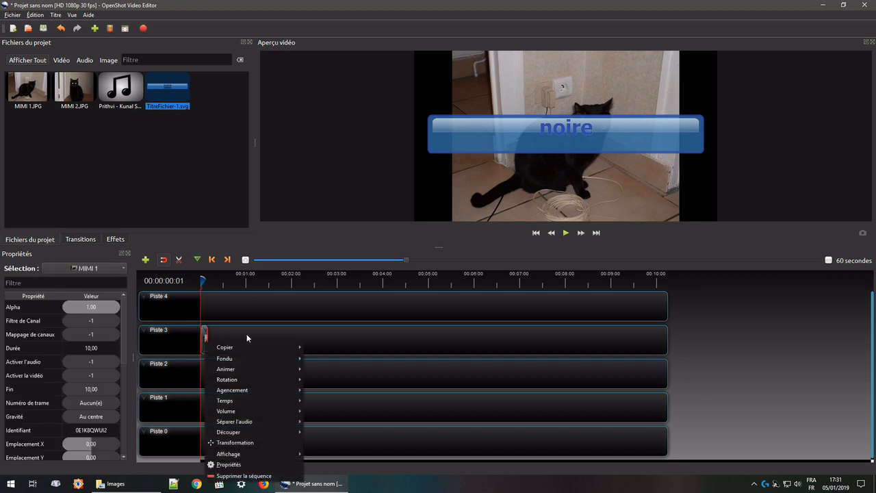
pyautogui.click(336, 344)
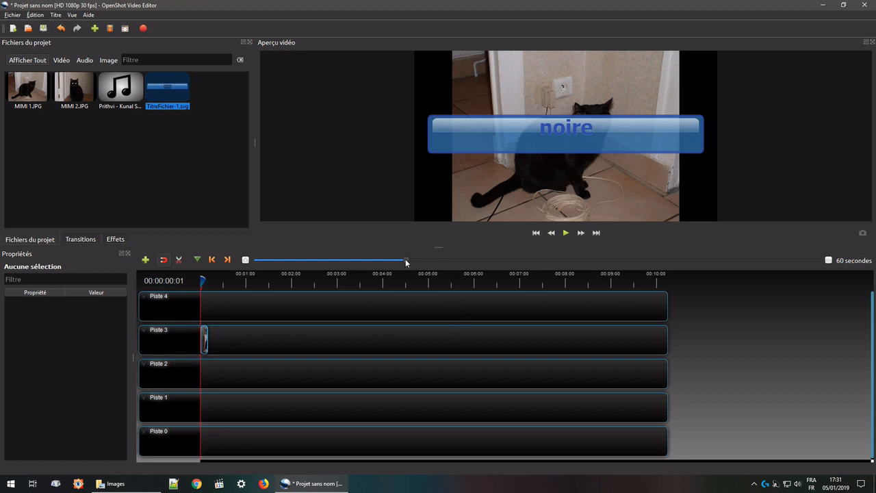
# Place MIMI 2.JPG on Piste 3 overlapping the end of MIMI 1.JPG, and play back the resulting transition.
pyautogui.moveTo(406, 257); pyautogui.dragTo(300, 256)
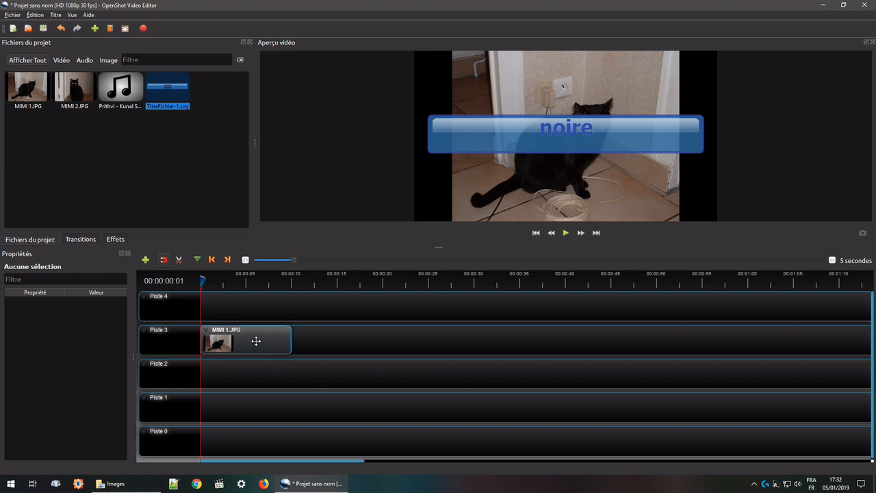
pyautogui.click(71, 87)
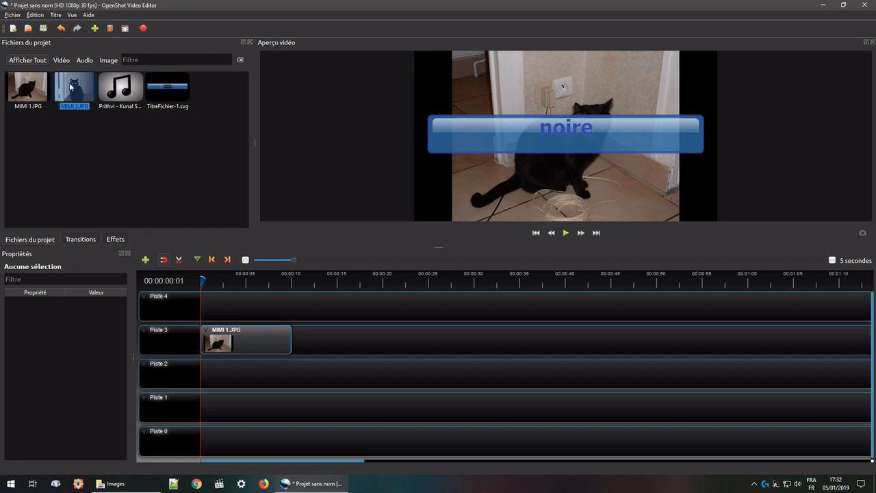
pyautogui.moveTo(71, 87); pyautogui.dragTo(261, 323)
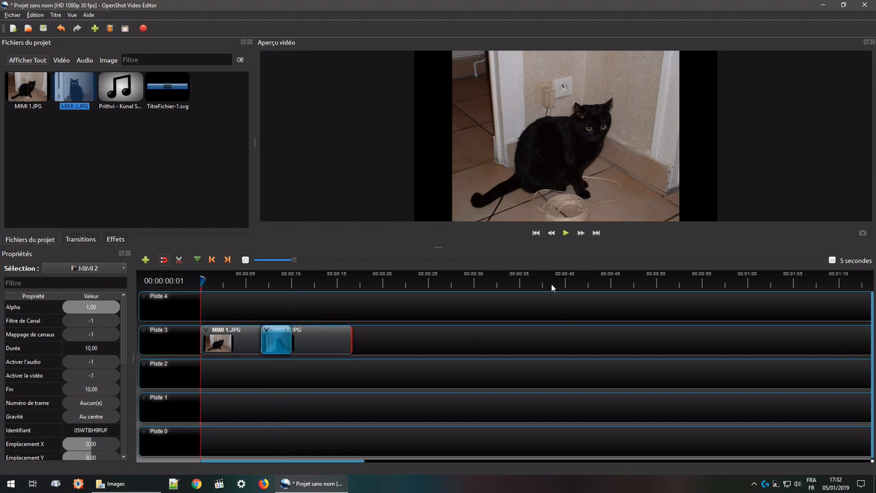
pyautogui.click(565, 234)
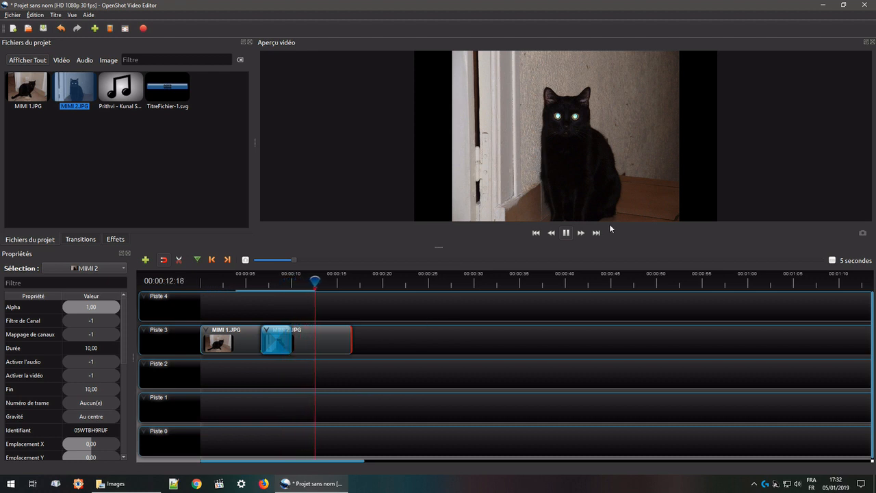
pyautogui.click(566, 233)
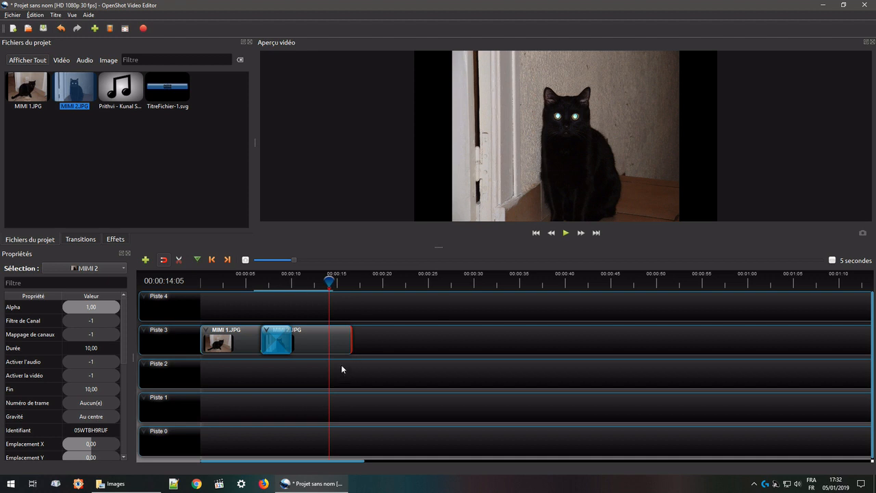
# Delete the fade transition between the two cat photos on Piste 3.
pyautogui.click(280, 339)
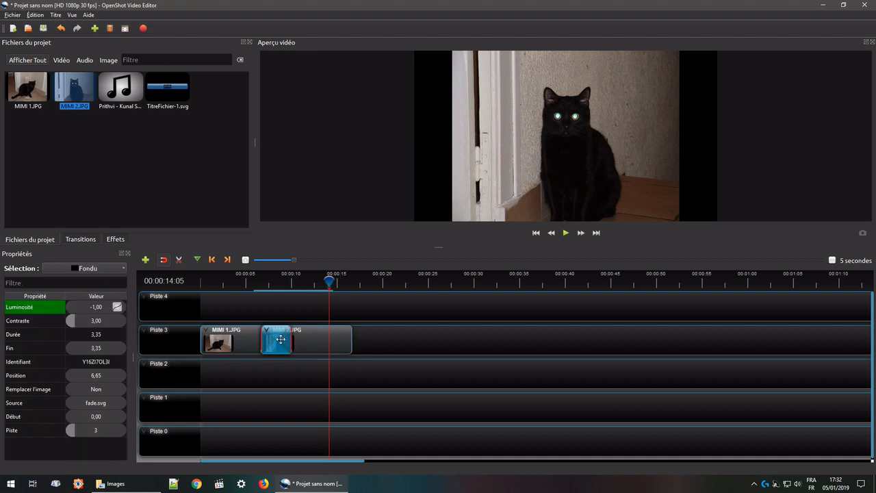
pyautogui.rightClick(281, 339)
pyautogui.click(319, 379)
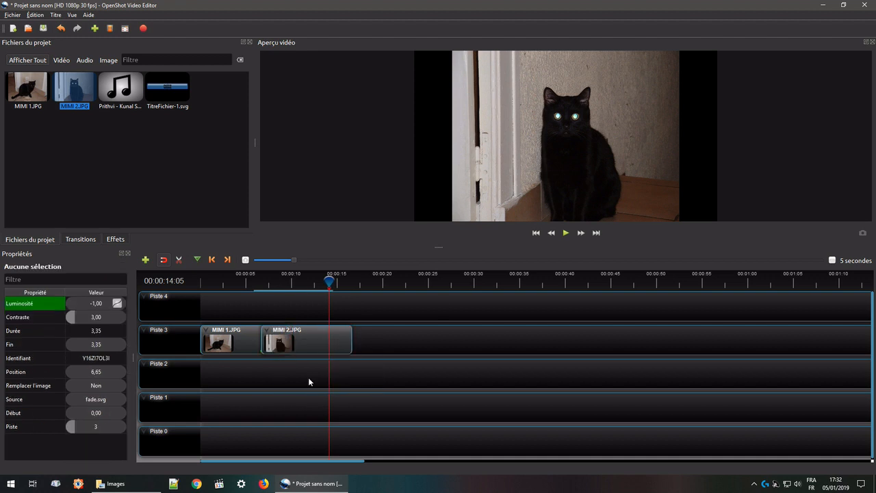
# Shorten MIMI 1.JPG to about 5 seconds and MIMI 2.JPG to 4.60 seconds, placed directly after it, and return the playhead to the start.
pyautogui.moveTo(310, 344); pyautogui.dragTo(367, 339)
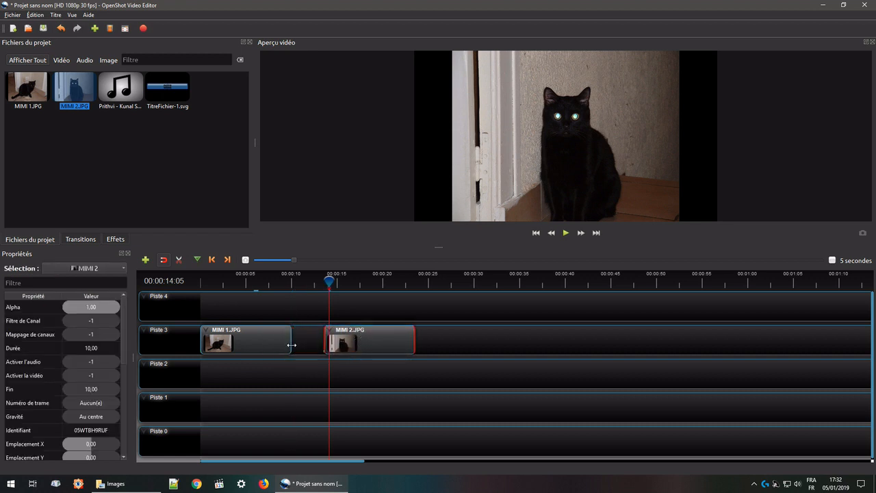
pyautogui.moveTo(290, 342); pyautogui.dragTo(248, 341)
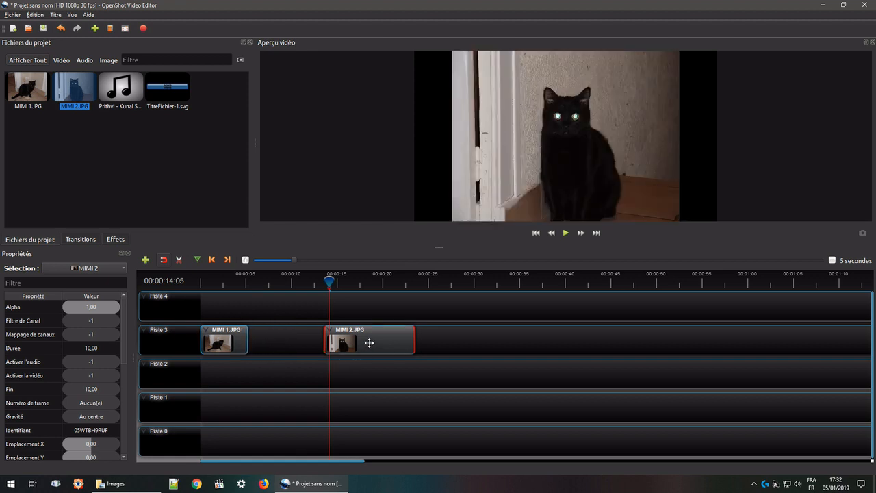
pyautogui.moveTo(369, 342); pyautogui.dragTo(291, 341)
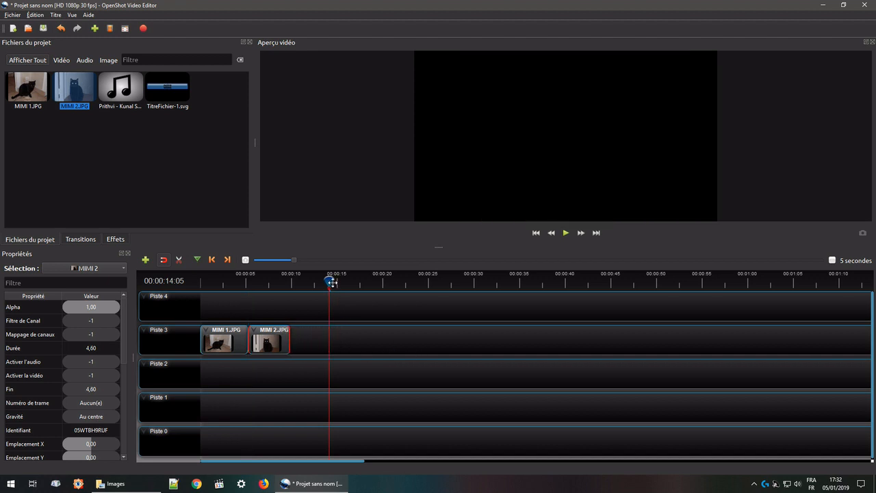
pyautogui.moveTo(331, 282); pyautogui.dragTo(199, 283)
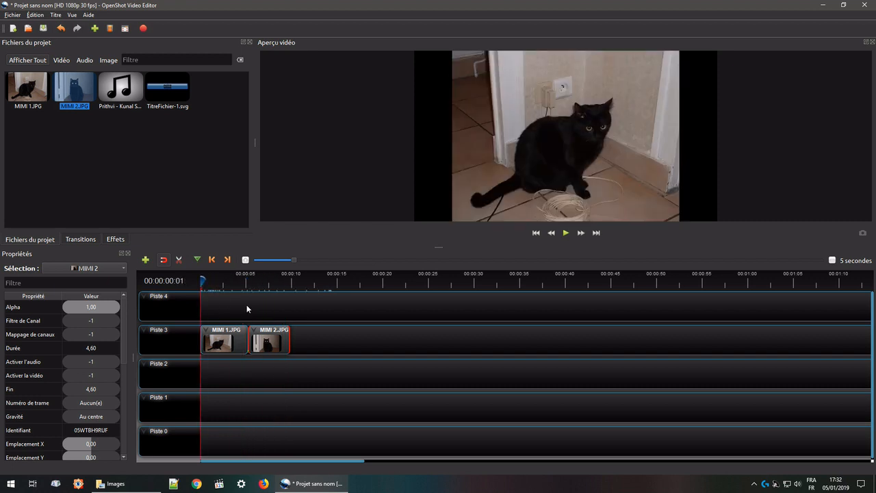
# Remove the old title TitreFichier-1.svg from the project files.
pyautogui.click(167, 148)
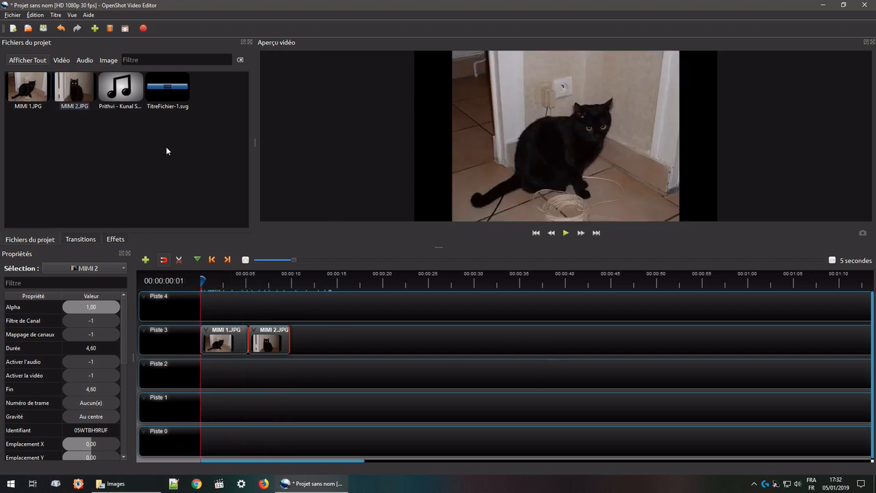
pyautogui.rightClick(168, 89)
pyautogui.click(203, 180)
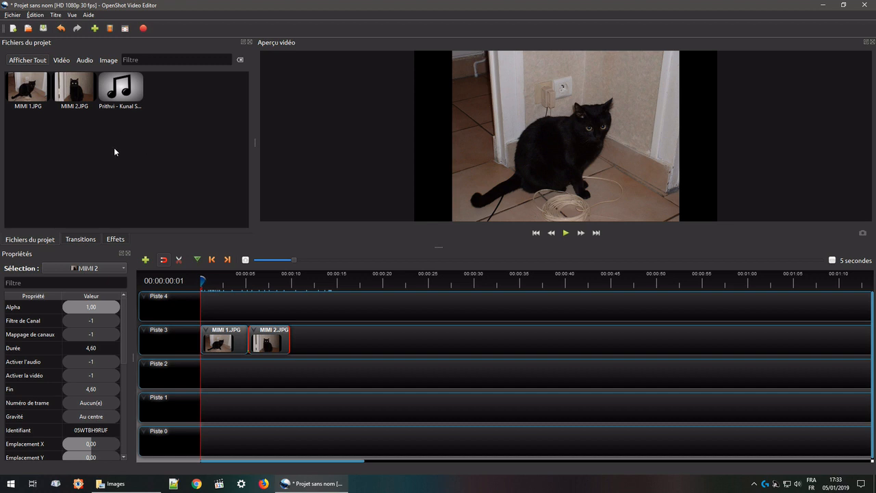
# Create a title from the Barre 3 template with the line "mimi" and save it.
pyautogui.click(58, 14)
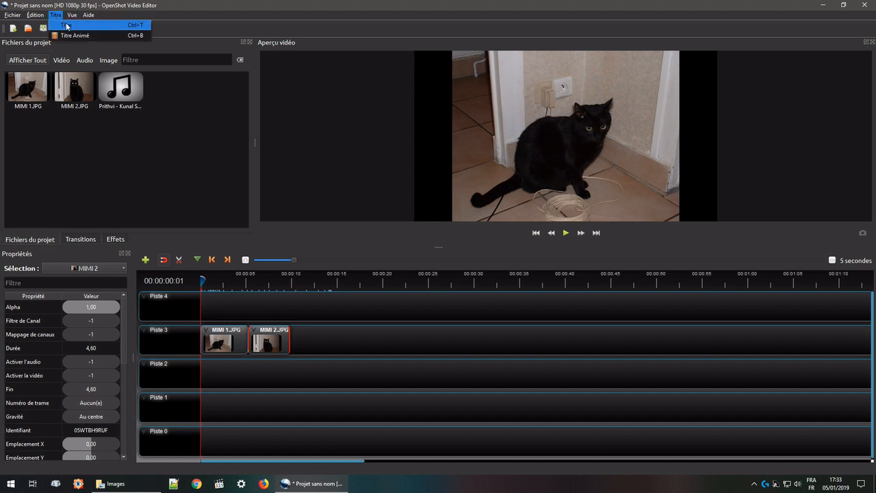
pyautogui.click(67, 25)
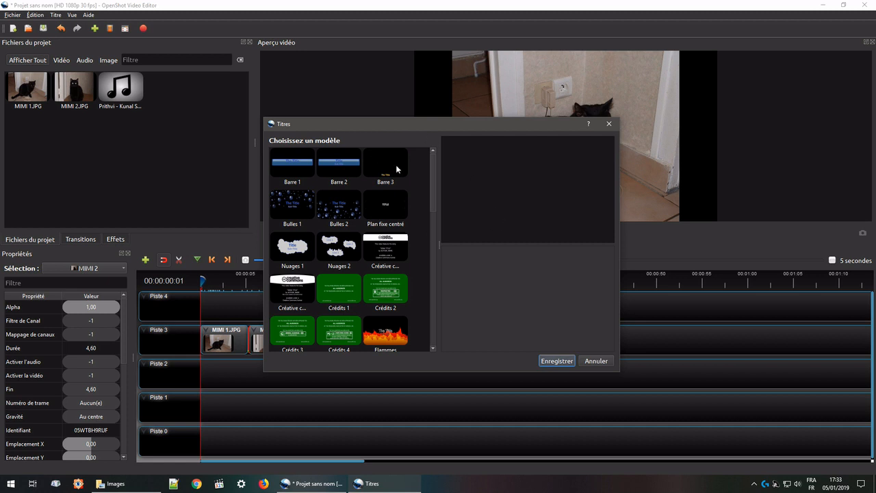
pyautogui.click(392, 169)
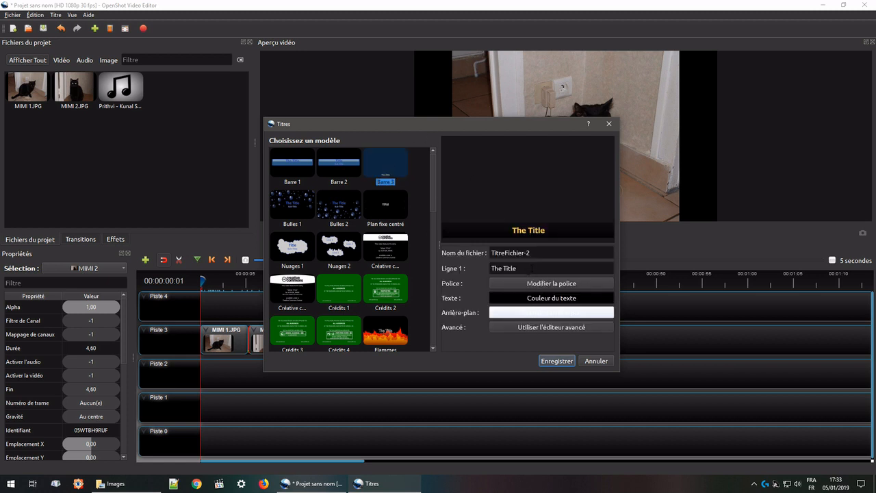
pyautogui.moveTo(532, 268); pyautogui.dragTo(487, 266)
pyautogui.write('mimi')
pyautogui.click(554, 361)
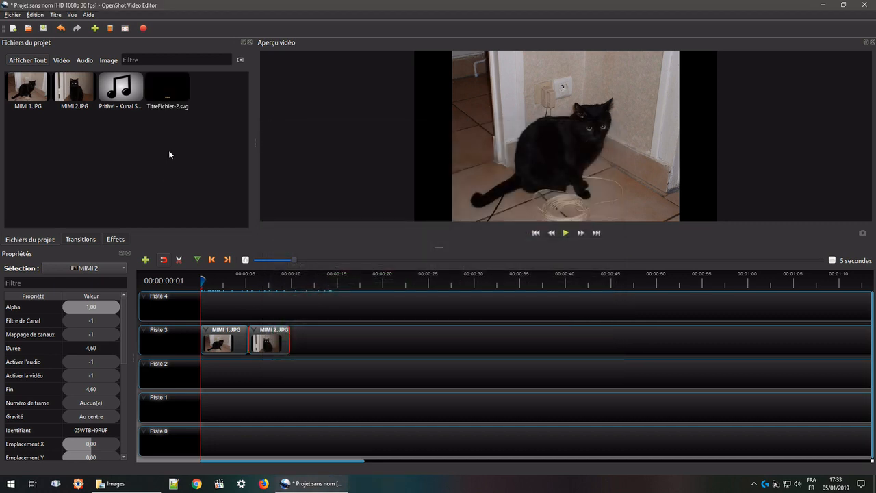
# Place TitreFichier-2.svg at the start of Piste 4 and shorten the clip to 2.60 seconds.
pyautogui.click(165, 97)
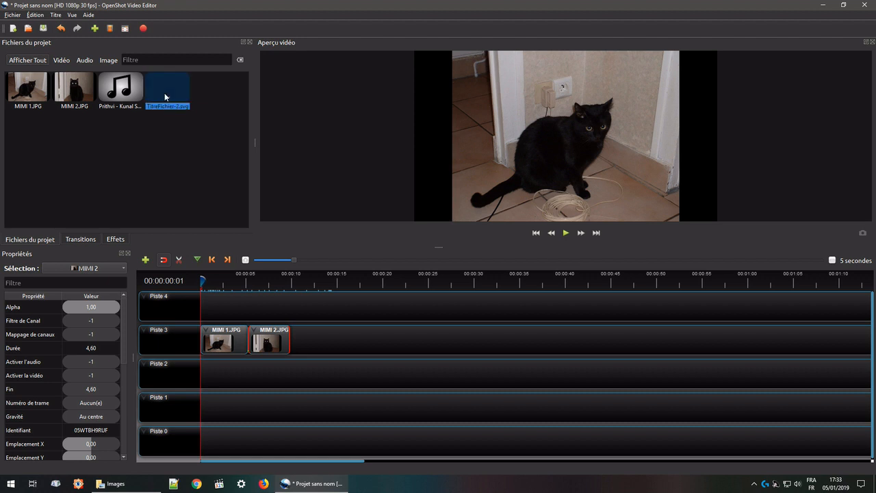
pyautogui.moveTo(165, 97); pyautogui.dragTo(200, 310)
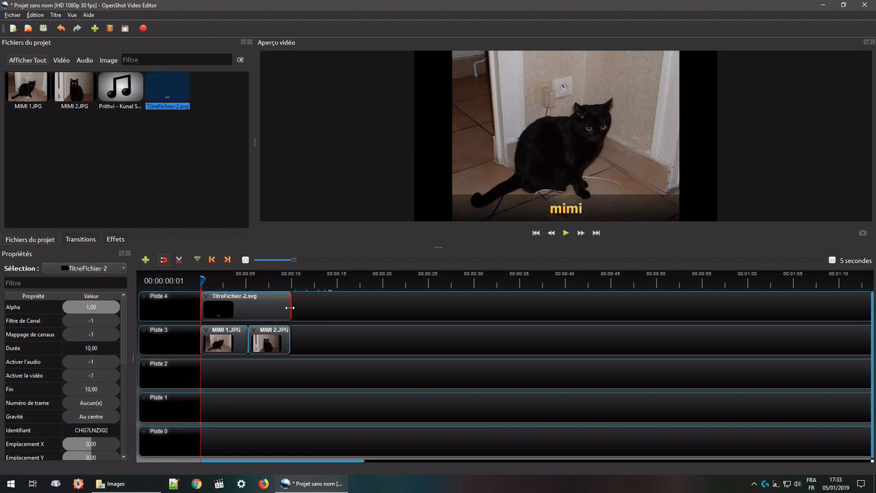
pyautogui.moveTo(290, 307); pyautogui.dragTo(225, 312)
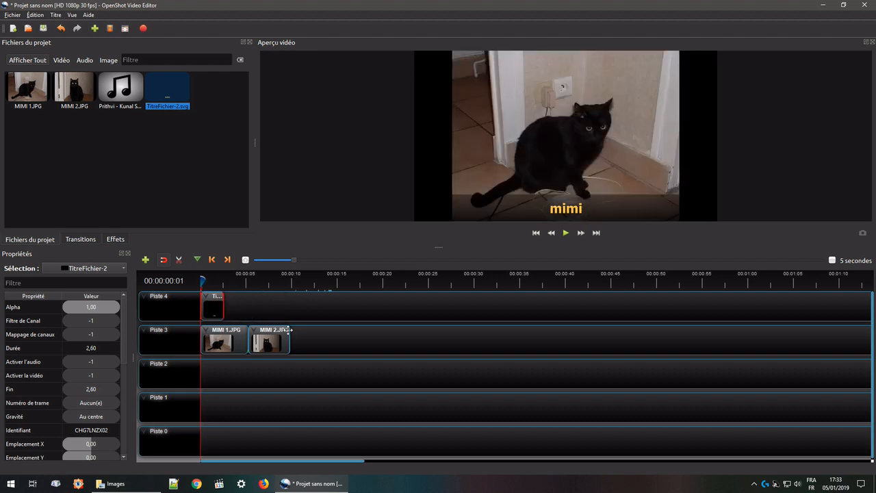
# Play back the photos with the title overlay and return the playhead to the start.
pyautogui.click(567, 234)
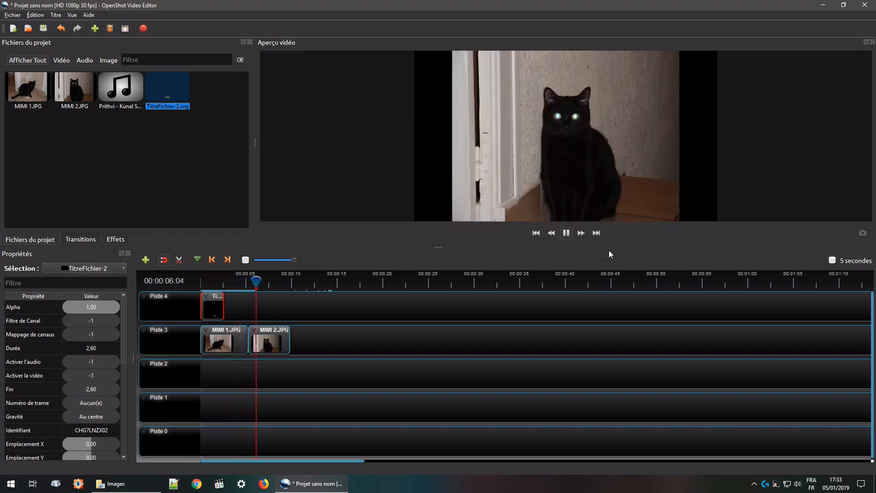
pyautogui.click(567, 233)
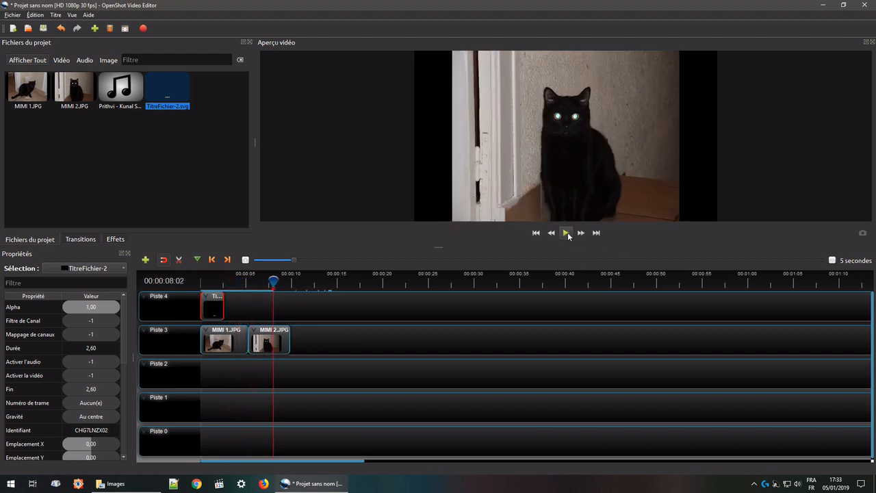
pyautogui.moveTo(274, 282); pyautogui.dragTo(184, 281)
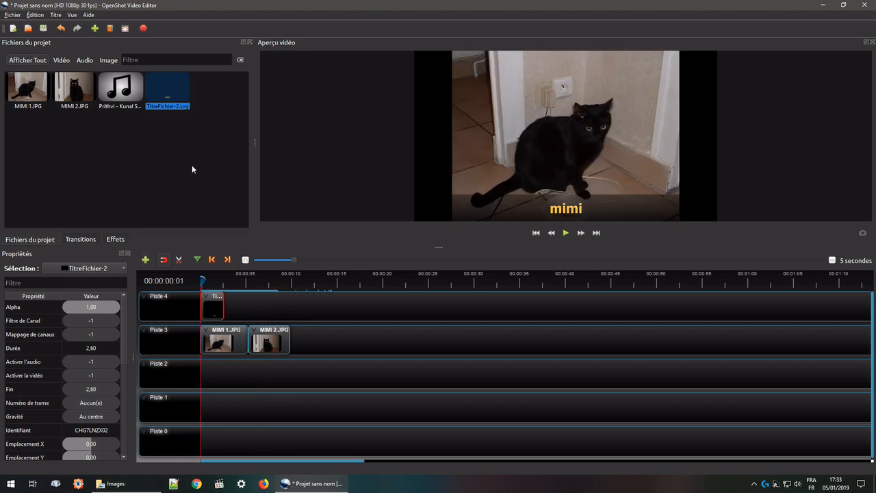
# Duplicate the title TitreFichier-2.svg and try extending its line with long filler text to test the bar's width.
pyautogui.rightClick(167, 90)
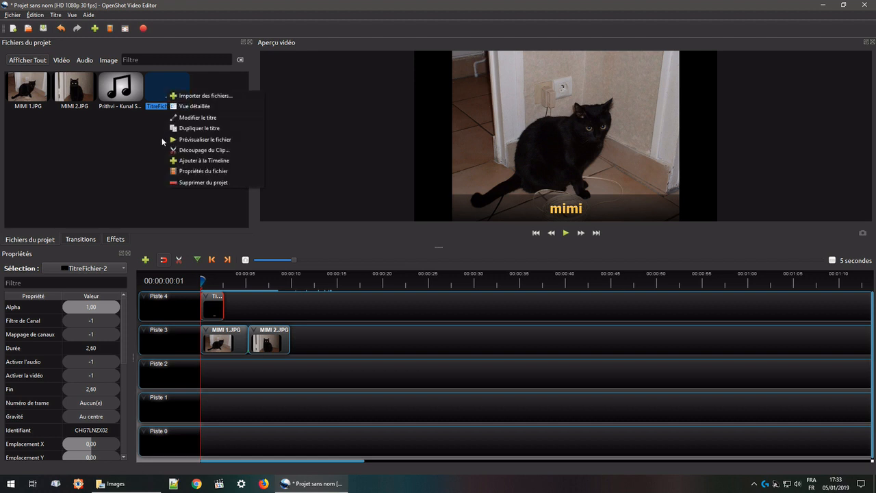
pyautogui.click(204, 129)
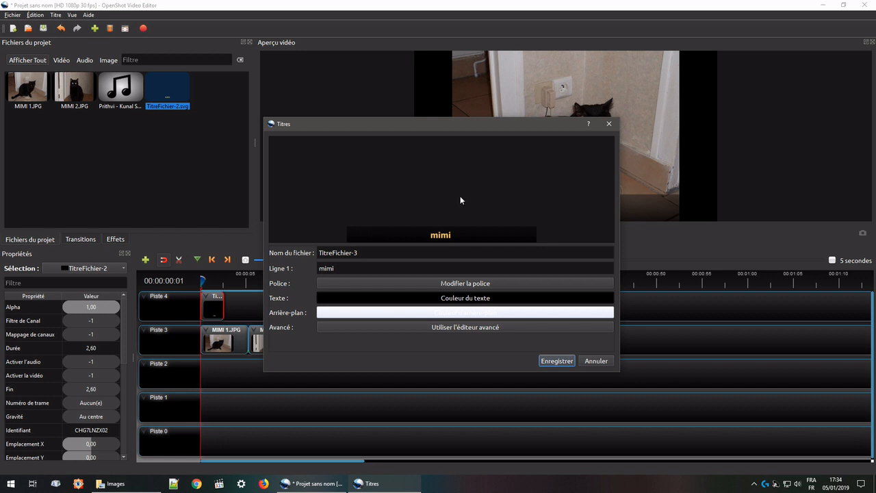
pyautogui.write('hhhkjhkjhkjhkjhjkhkjhkjhkjhkjh')
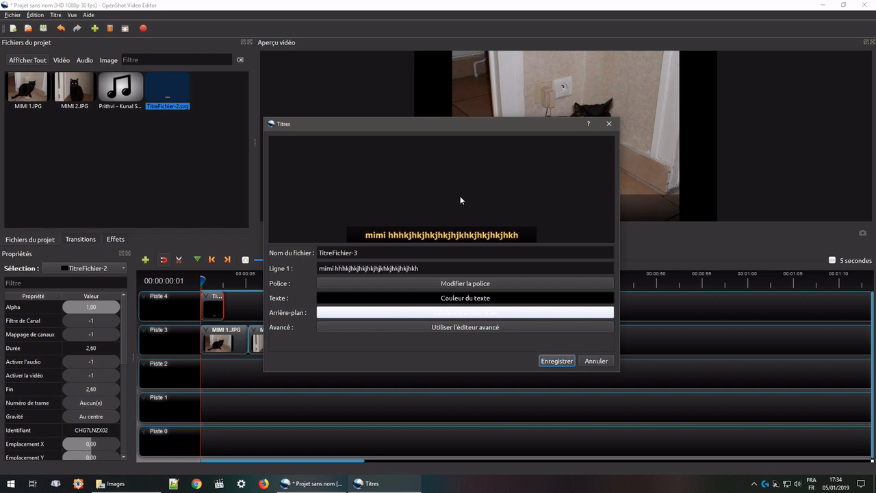
pyautogui.write('jjj')
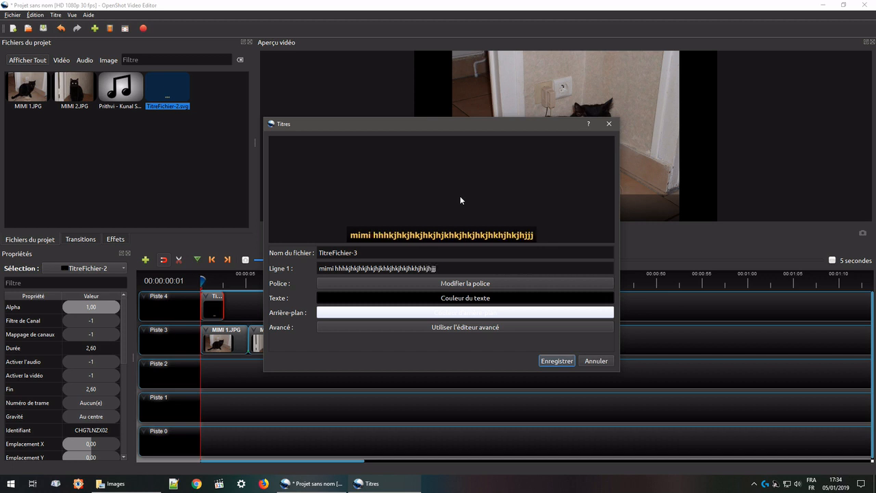
pyautogui.write('jjjjjjj')
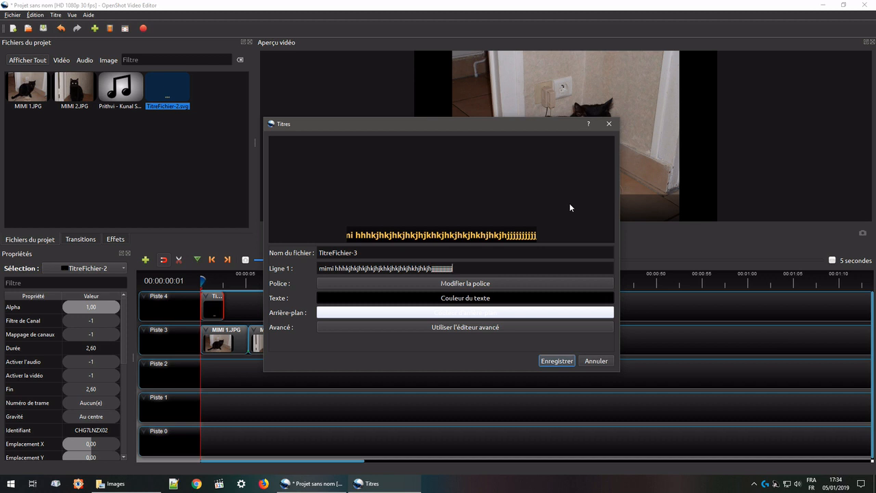
# Remove the filler text so the duplicate's line reads "mimi", and save the duplicated title.
pyautogui.press('BackSpace')
pyautogui.press('BackSpace')
pyautogui.press('BackSpace')
pyautogui.press('BackSpace')
pyautogui.press('BackSpace')
pyautogui.press('BackSpace')
pyautogui.press('BackSpace')
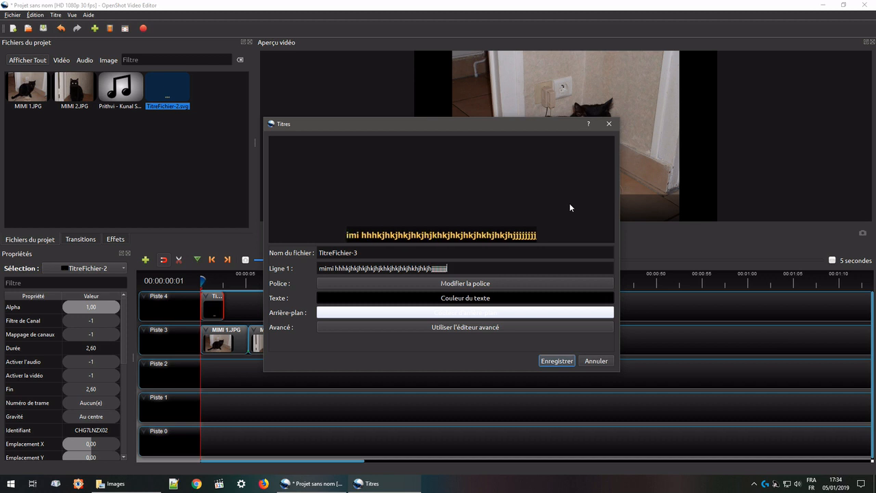
pyautogui.press('BackSpace')
pyautogui.press('BackSpace')
pyautogui.press('BackSpace')
pyautogui.press('BackSpace')
pyautogui.press('BackSpace')
pyautogui.press('BackSpace')
pyautogui.press('BackSpace')
pyautogui.press('BackSpace')
pyautogui.press('BackSpace')
pyautogui.press('BackSpace')
pyautogui.press('BackSpace')
pyautogui.press('BackSpace')
pyautogui.press('BackSpace')
pyautogui.press('BackSpace')
pyautogui.press('BackSpace')
pyautogui.press('BackSpace')
pyautogui.press('BackSpace')
pyautogui.press('BackSpace')
pyautogui.press('BackSpace')
pyautogui.press('BackSpace')
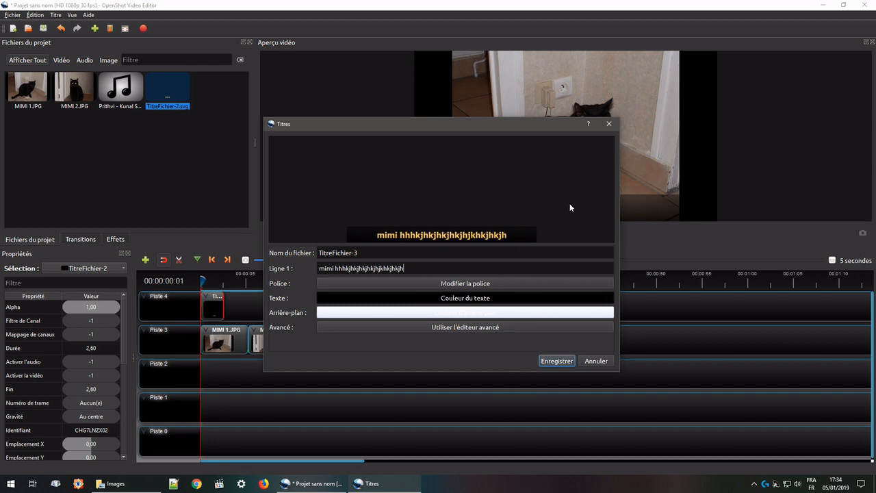
pyautogui.press('BackSpace')
pyautogui.press('BackSpace')
pyautogui.press('BackSpace')
pyautogui.press('BackSpace')
pyautogui.press('BackSpace')
pyautogui.press('BackSpace')
pyautogui.press('BackSpace')
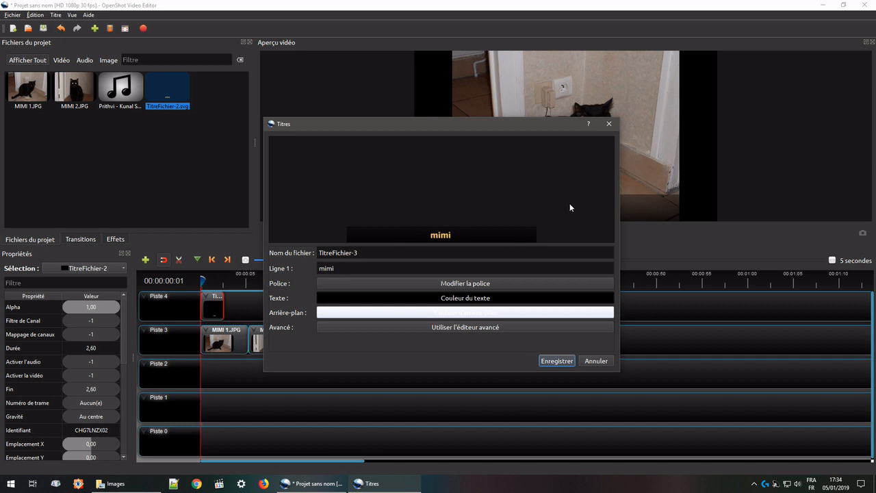
pyautogui.click(557, 360)
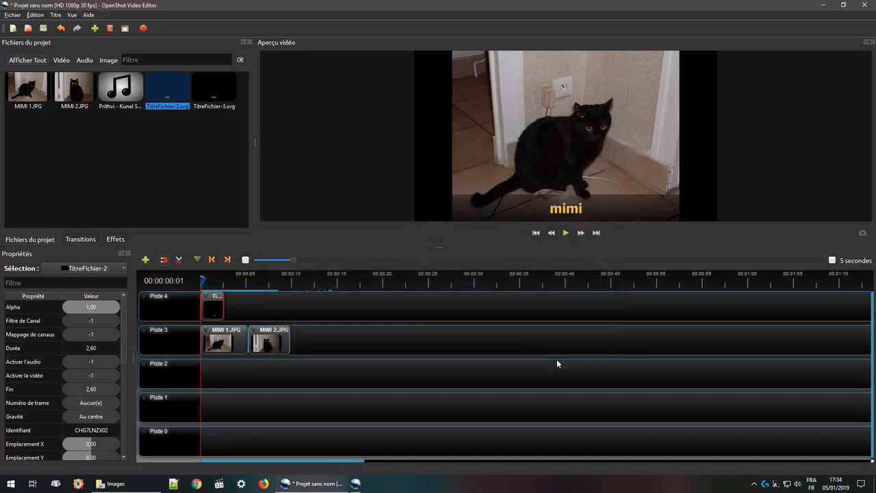
pyautogui.click(169, 84)
pyautogui.click(212, 89)
pyautogui.click(171, 87)
pyautogui.rightClick(169, 86)
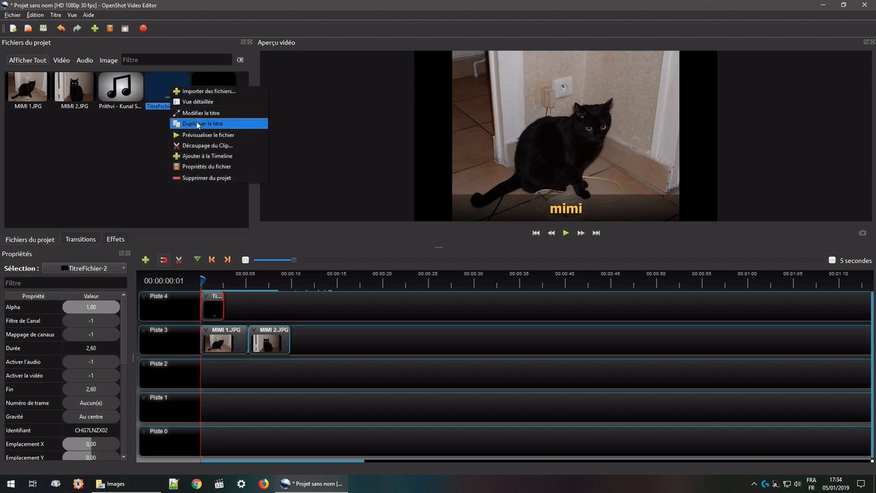
pyautogui.click(195, 122)
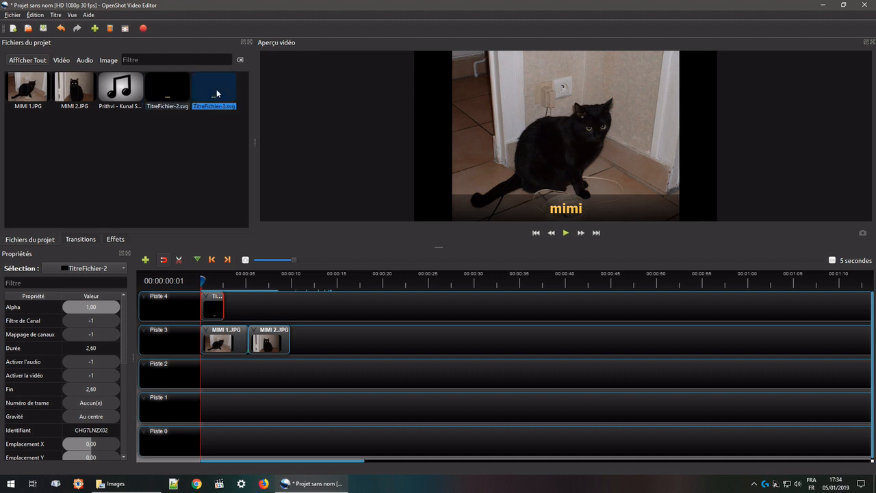
# Change the line of the title TitreFichier-3.svg to "sur le carrelage" and save it.
pyautogui.rightClick(216, 90)
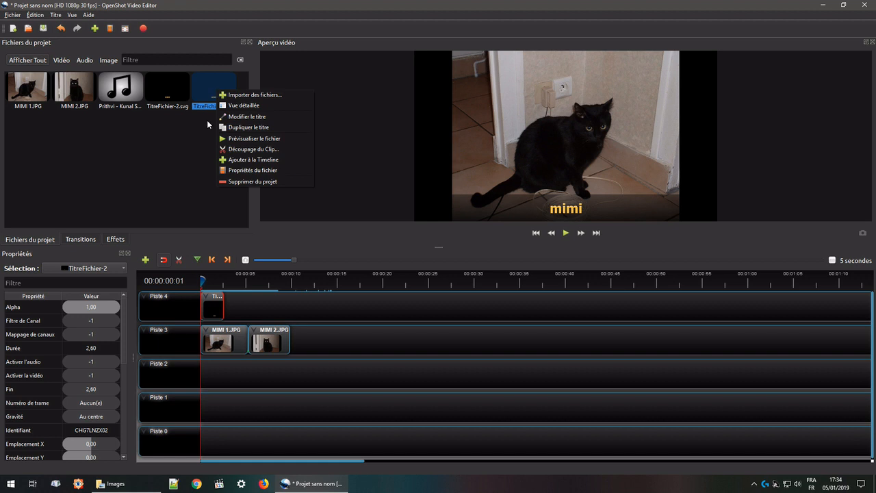
pyautogui.click(261, 116)
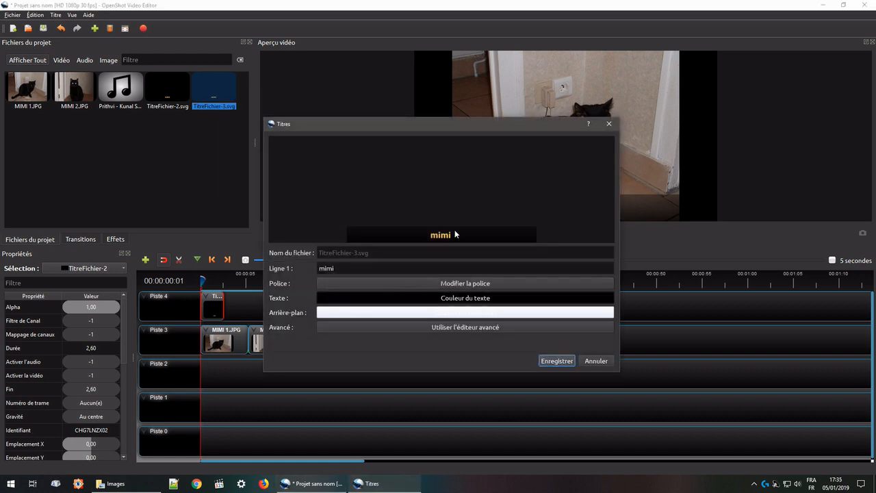
pyautogui.moveTo(353, 269); pyautogui.dragTo(315, 271)
pyautogui.write('sur le carrelage')
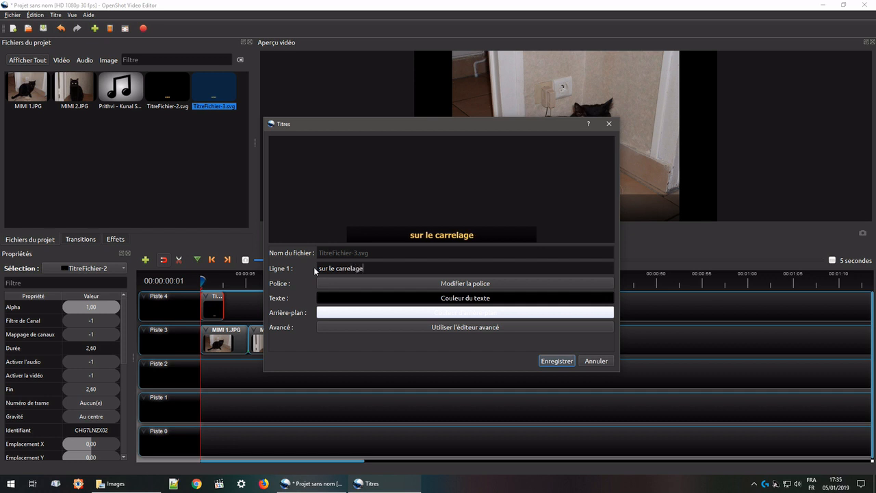
pyautogui.click(555, 362)
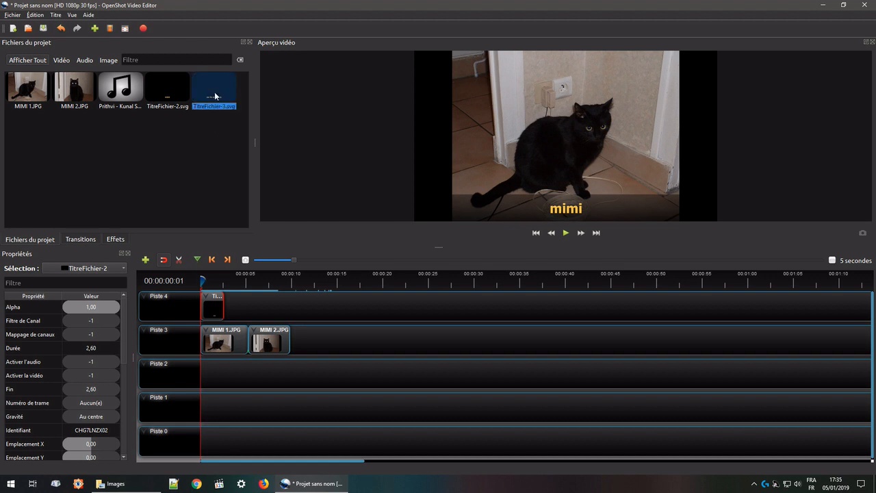
# Place TitreFichier-3.svg right after the first title on Piste 4 and shorten the clip to 2.90 seconds.
pyautogui.moveTo(215, 96); pyautogui.dragTo(231, 306)
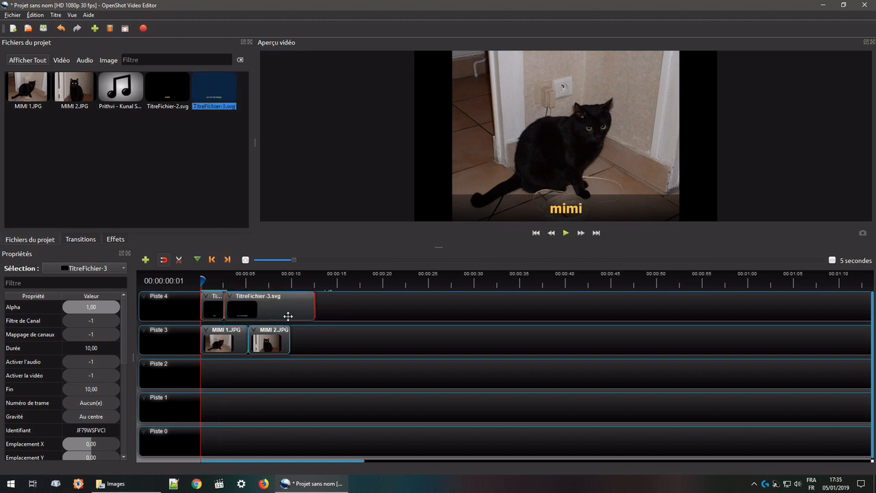
pyautogui.moveTo(315, 306); pyautogui.dragTo(250, 310)
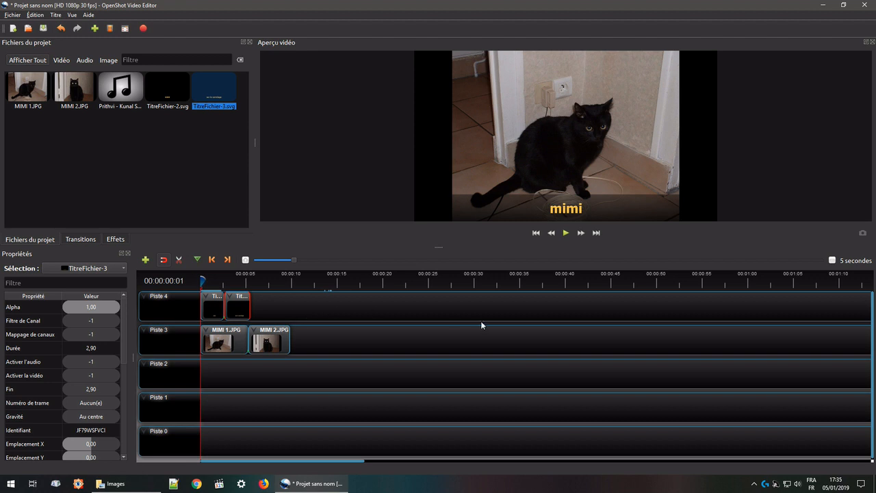
# Play back the photos with both title overlays and return the playhead to the start.
pyautogui.click(566, 233)
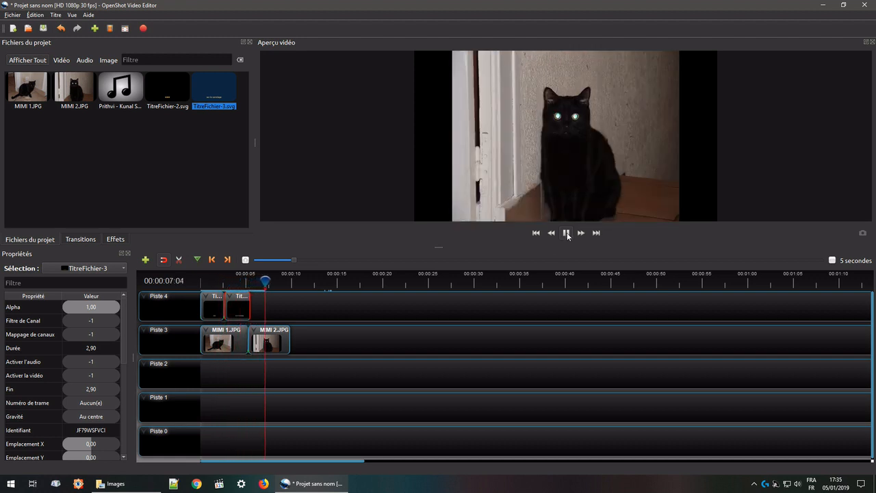
pyautogui.click(568, 235)
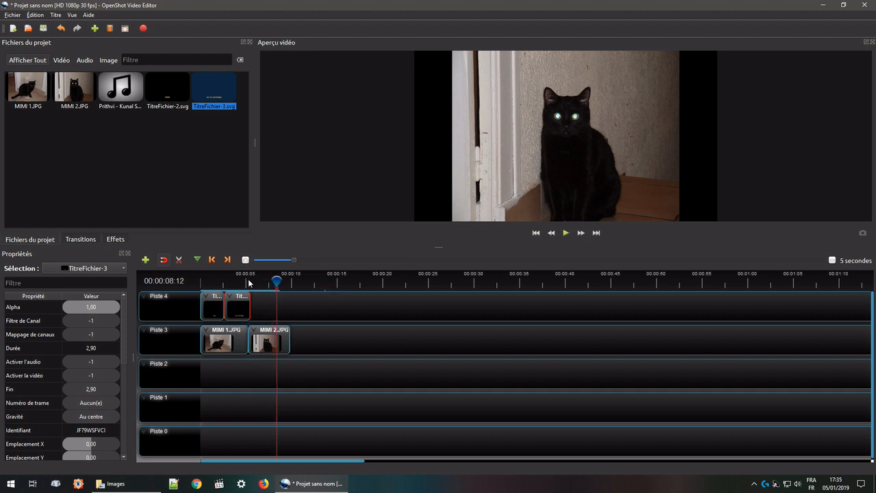
pyautogui.moveTo(276, 281); pyautogui.dragTo(197, 286)
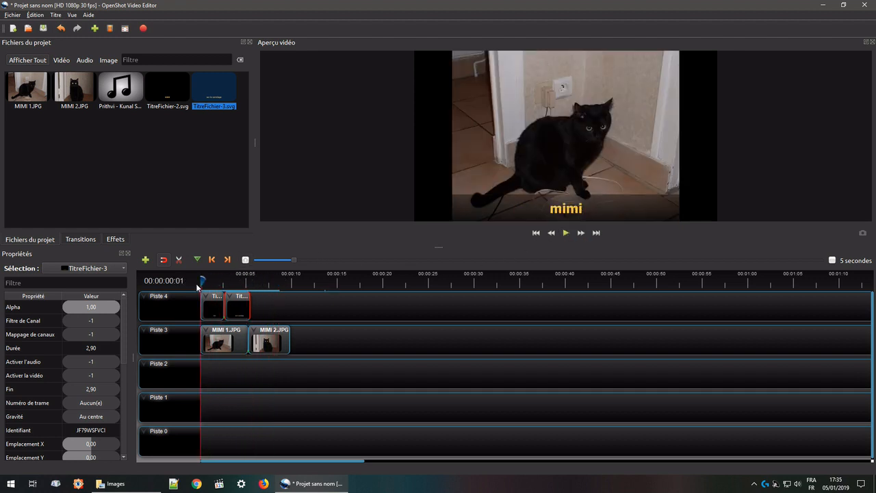
# Start a new title and preview the Bulles 2, Creative Commons, Crédits and Nuages templates.
pyautogui.click(164, 153)
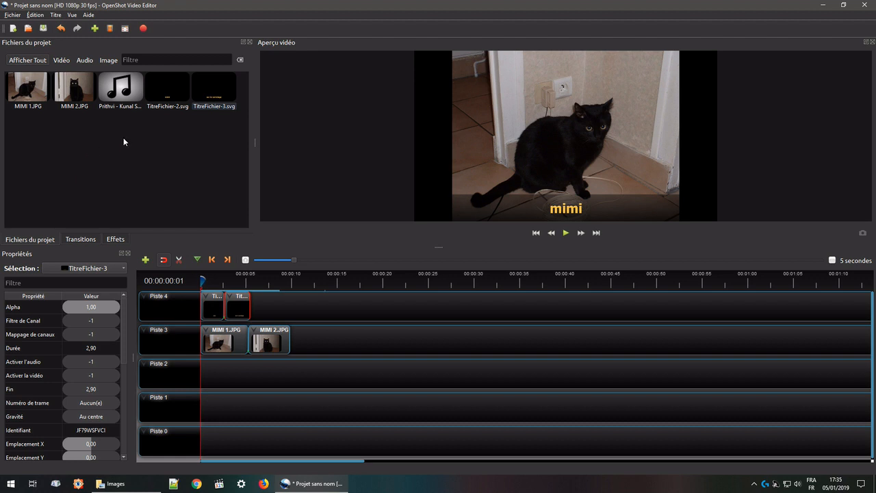
pyautogui.click(54, 14)
pyautogui.click(68, 26)
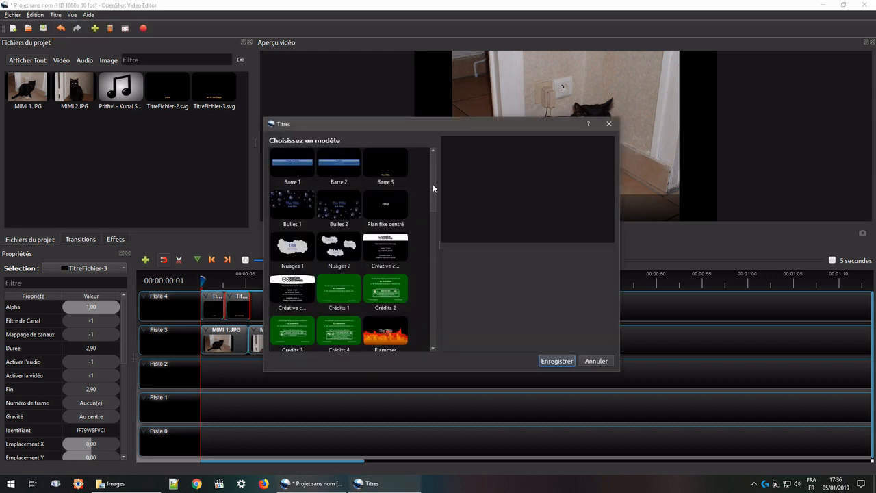
pyautogui.click(349, 209)
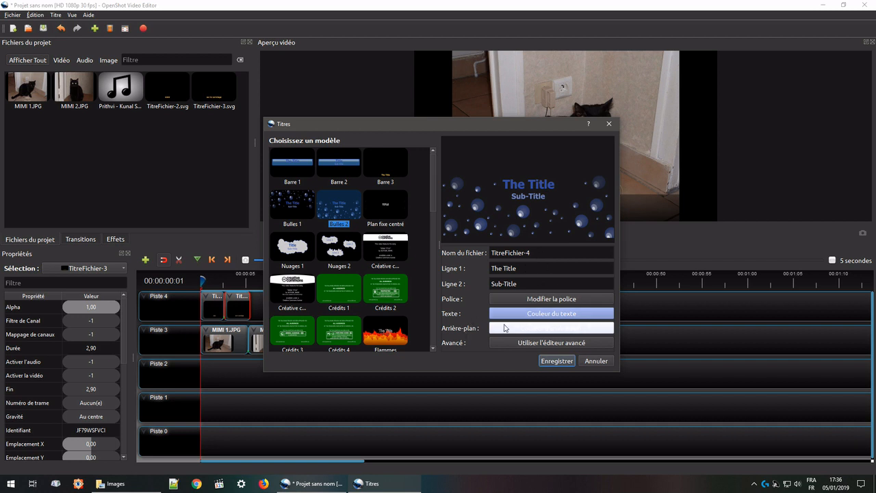
pyautogui.click(389, 252)
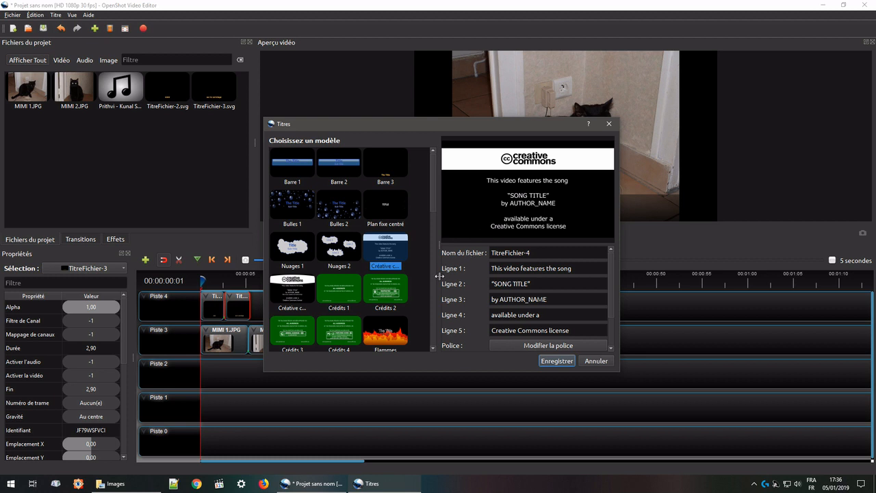
pyautogui.click(386, 294)
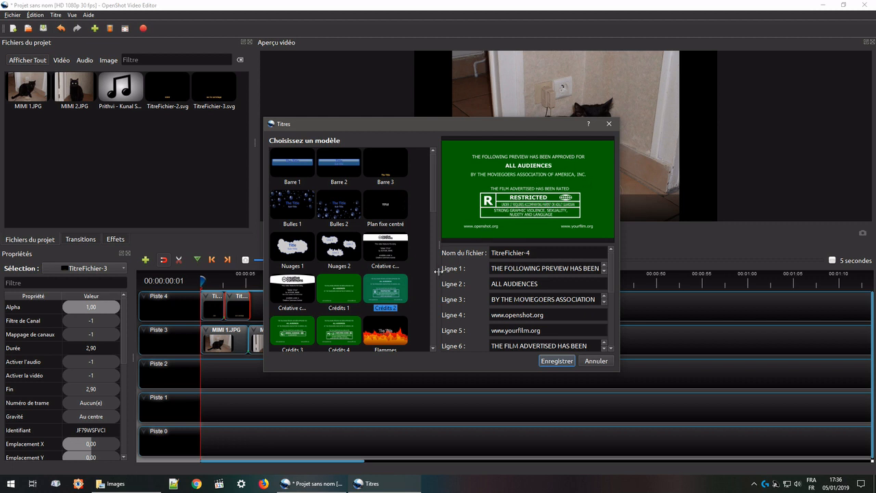
pyautogui.click(344, 336)
pyautogui.click(295, 332)
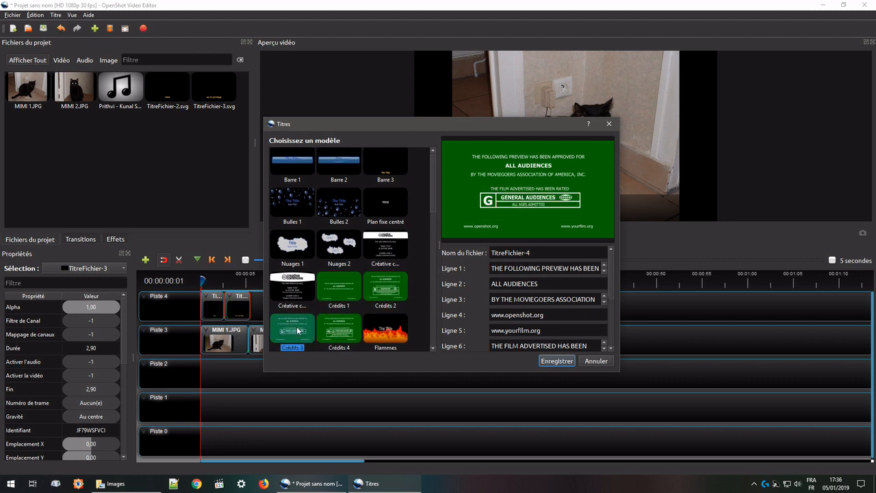
pyautogui.click(293, 301)
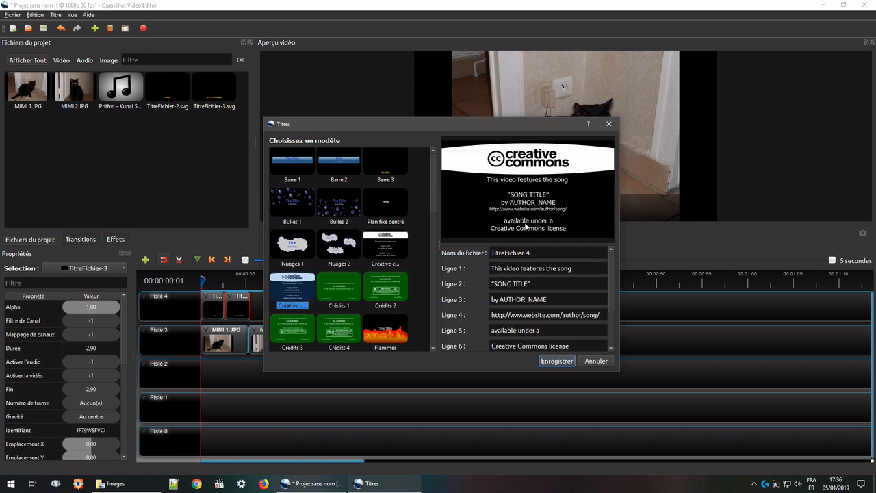
pyautogui.click(300, 252)
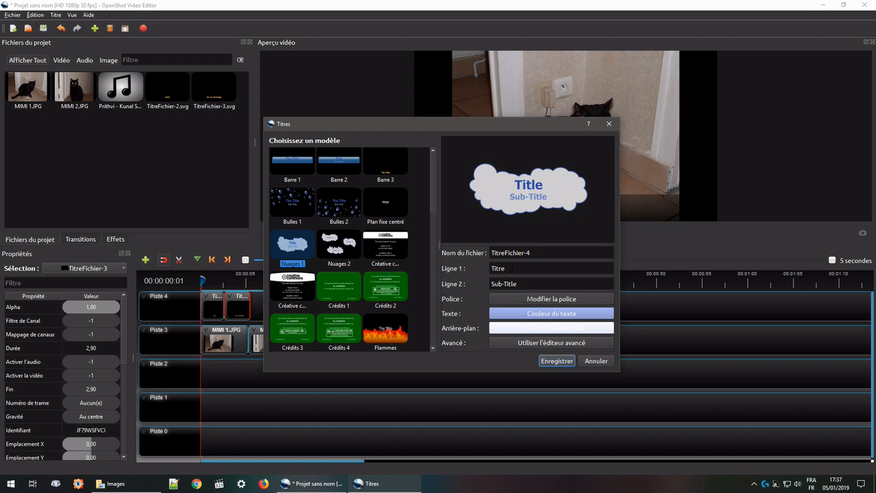
pyautogui.click(340, 247)
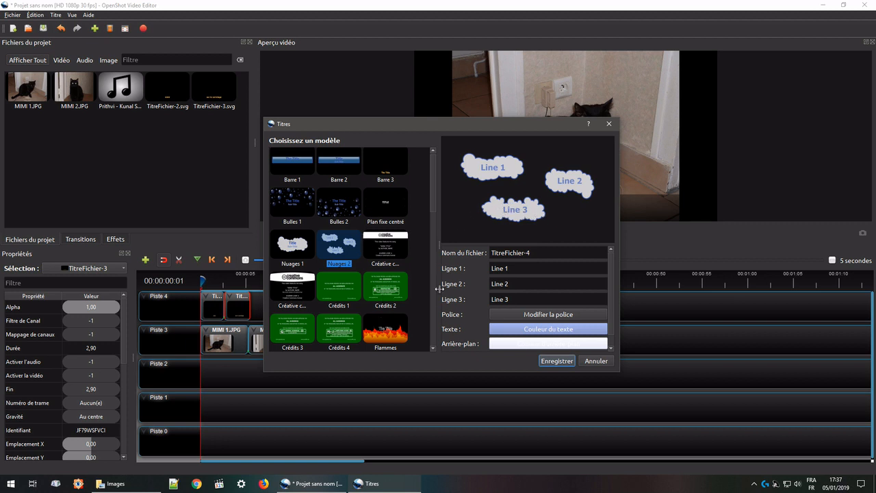
# Choose the Standard 4 title template and set line 1 to "mimi s'ennuie" and line 2 to "elle est fâchée".
pyautogui.moveTo(434, 187); pyautogui.dragTo(435, 332)
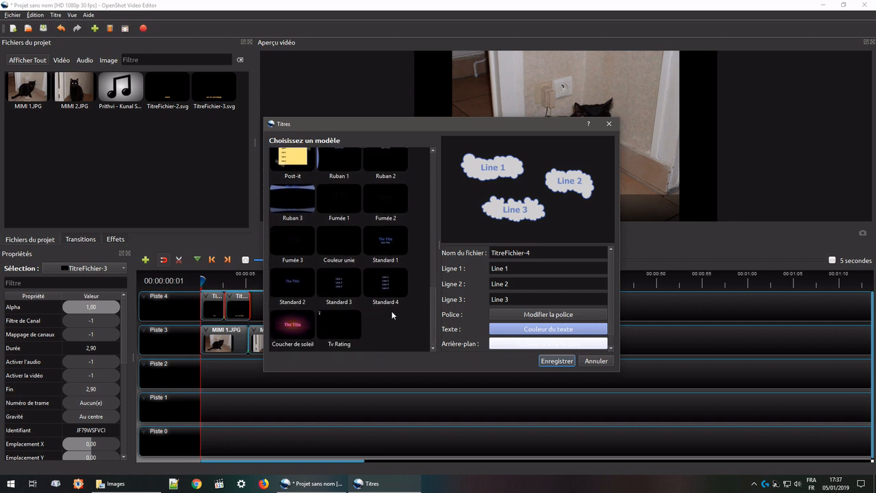
pyautogui.click(388, 289)
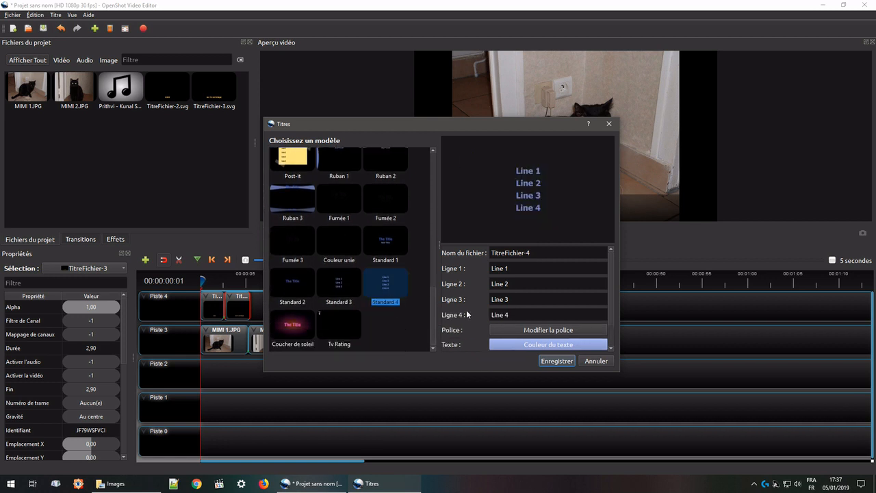
pyautogui.click(333, 285)
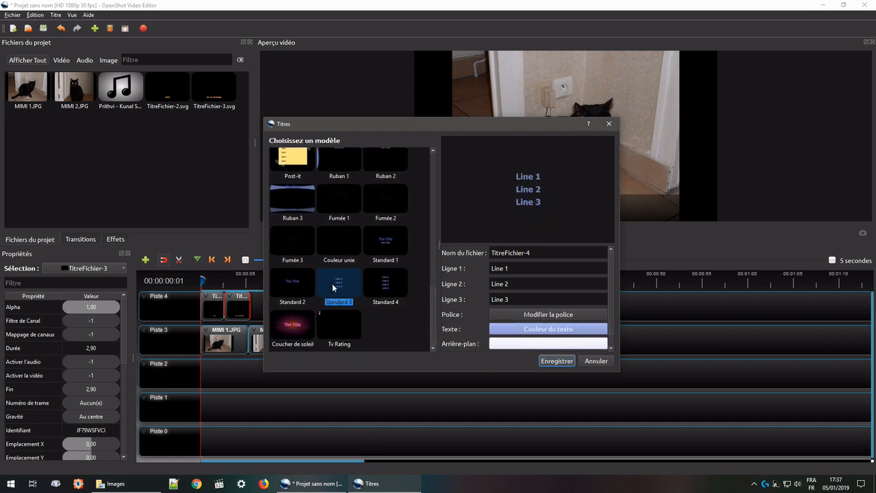
pyautogui.click(388, 283)
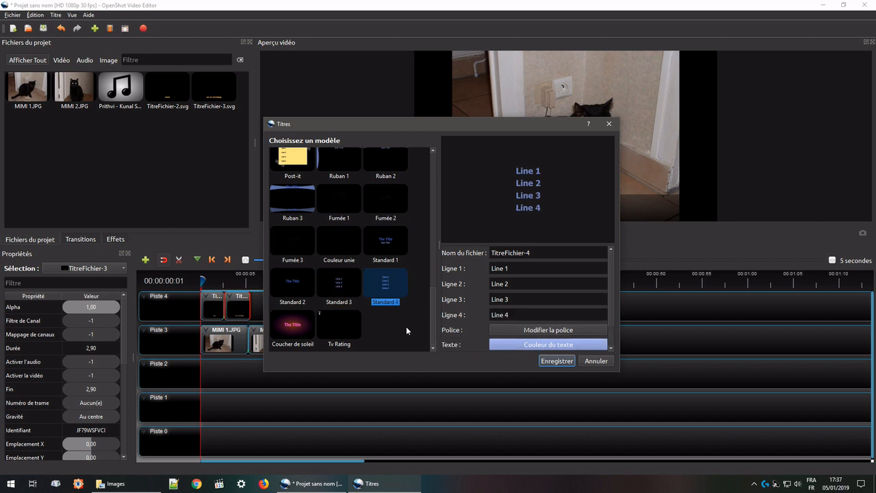
pyautogui.moveTo(526, 268); pyautogui.dragTo(478, 268)
pyautogui.write("mimi s'ennui")
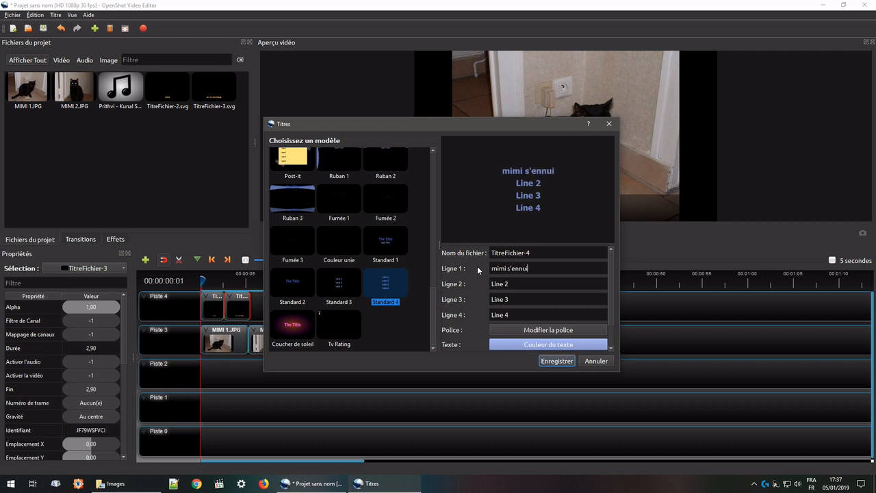
pyautogui.write('e')
pyautogui.hotkey('ctrl', 'a')
pyautogui.write('elle est f')
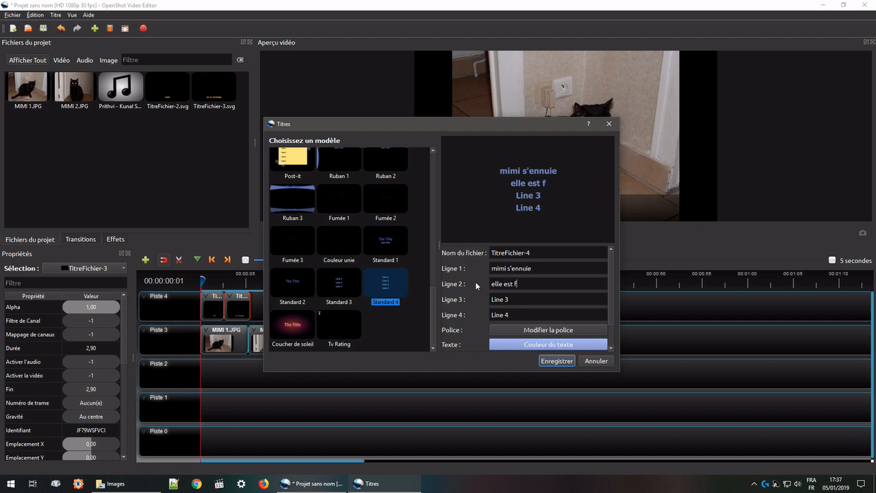
pyautogui.write('âchée')
# Set line 3 to "elle a faim" and line 4 to "c'est pas drôle", and save the title as TitreFichier-4.
pyautogui.moveTo(526, 300); pyautogui.dragTo(489, 298)
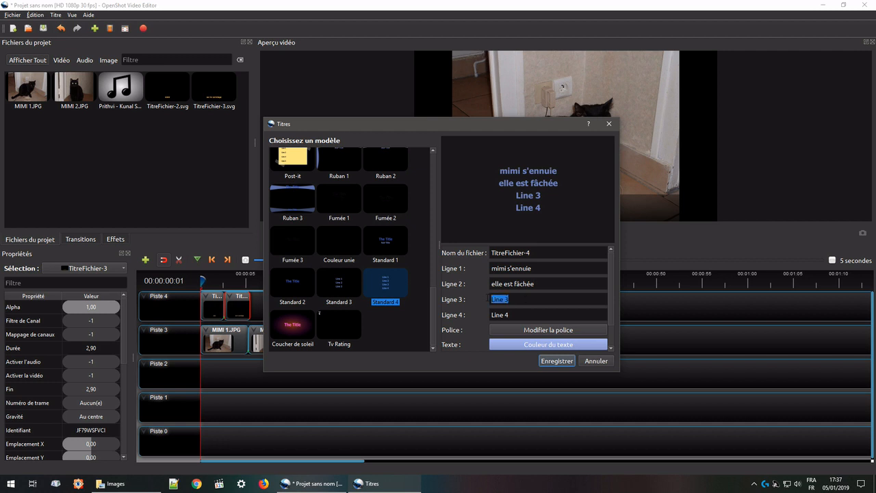
pyautogui.write('elle a faim')
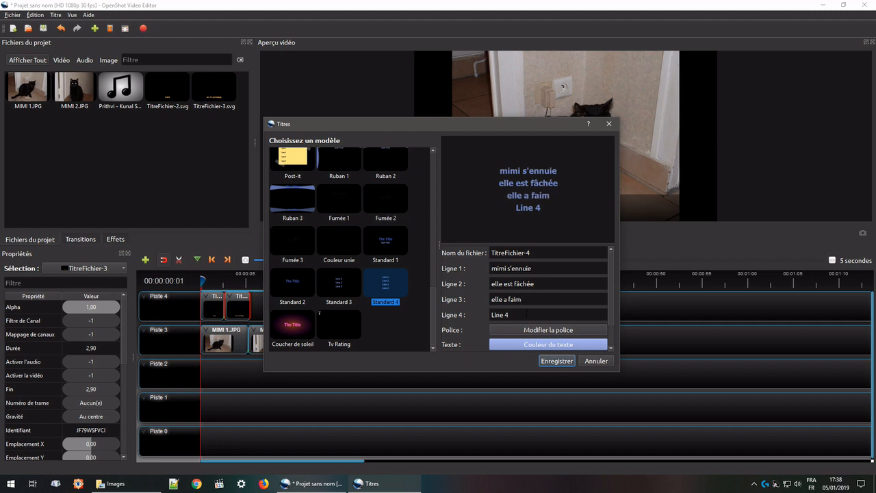
pyautogui.press('Tab')
pyautogui.write("c'est pasq")
pyautogui.press('BackSpace')
pyautogui.write('drôle')
pyautogui.click(555, 360)
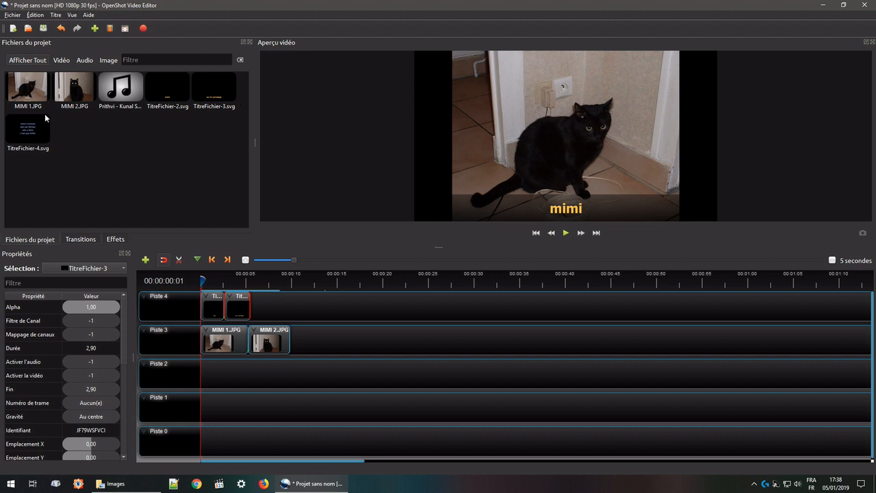
# Place TitreFichier-4.svg after the second title on Piste 4 and shorten it to 4.47 seconds, ending about level with MIMI 2.JPG.
pyautogui.moveTo(31, 130); pyautogui.dragTo(255, 308)
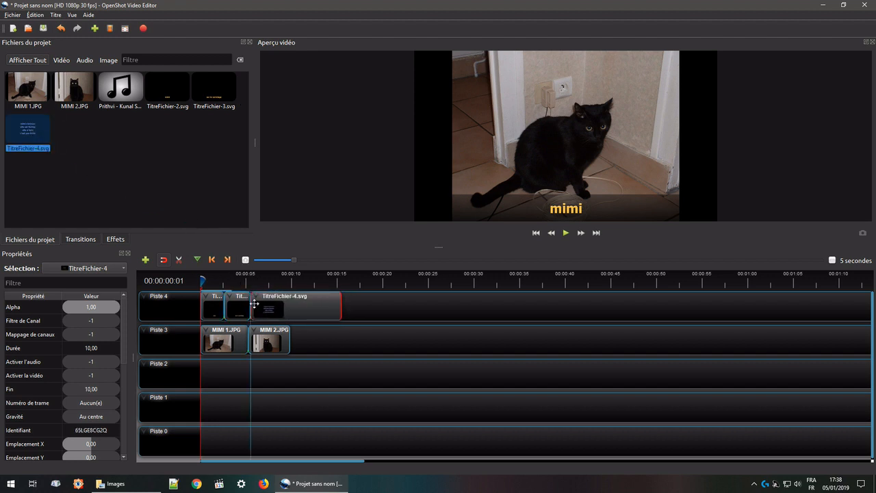
pyautogui.moveTo(340, 308); pyautogui.dragTo(289, 315)
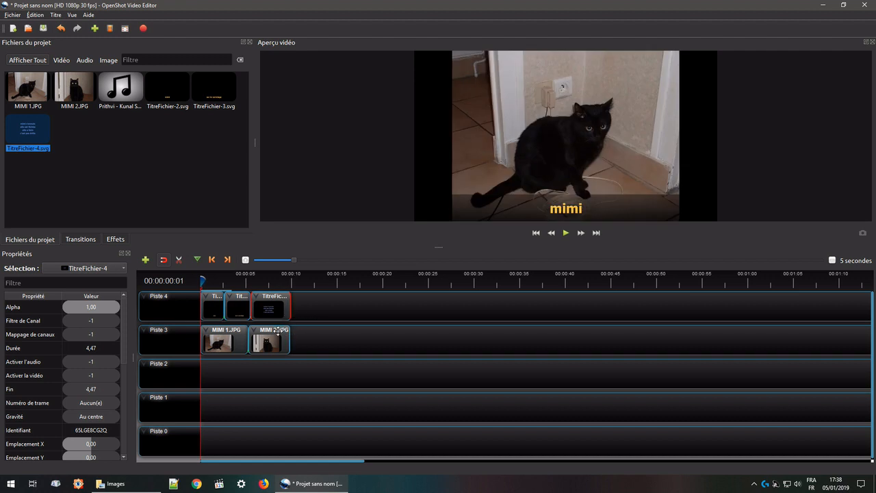
pyautogui.click(269, 340)
pyautogui.click(321, 300)
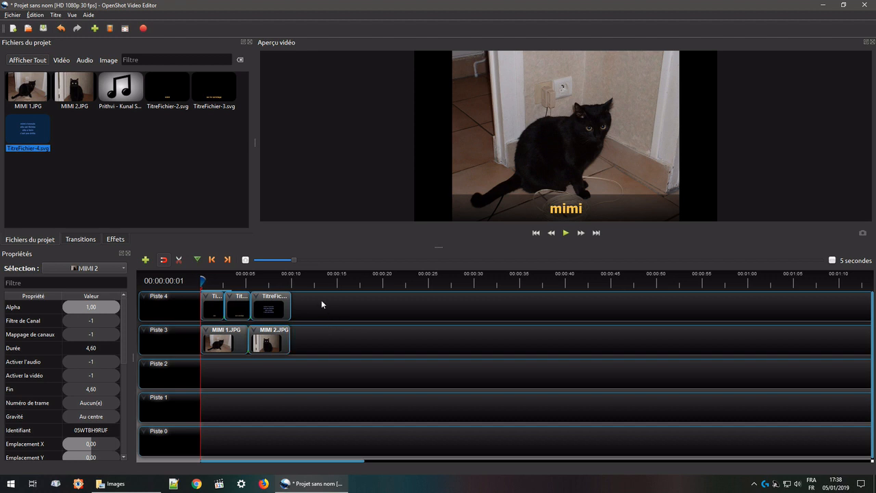
# Play back the timeline to check the four-line title over the second photo, and pause on it.
pyautogui.click(566, 233)
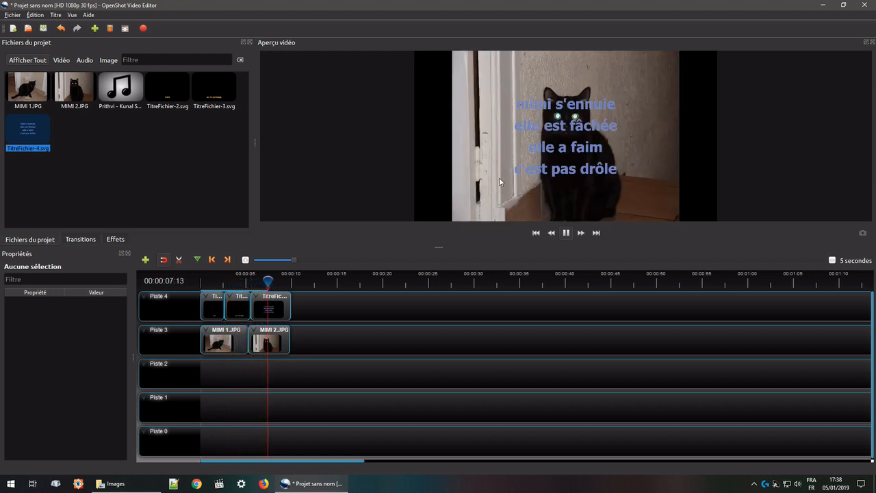
pyautogui.click(563, 233)
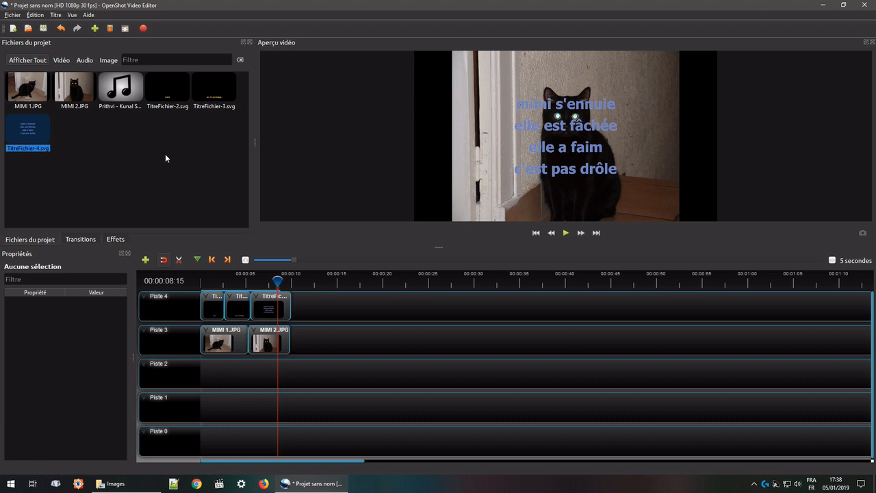
# Edit the TitreFichier-4 title, set its text color to green #00ff7f, and save it.
pyautogui.rightClick(23, 134)
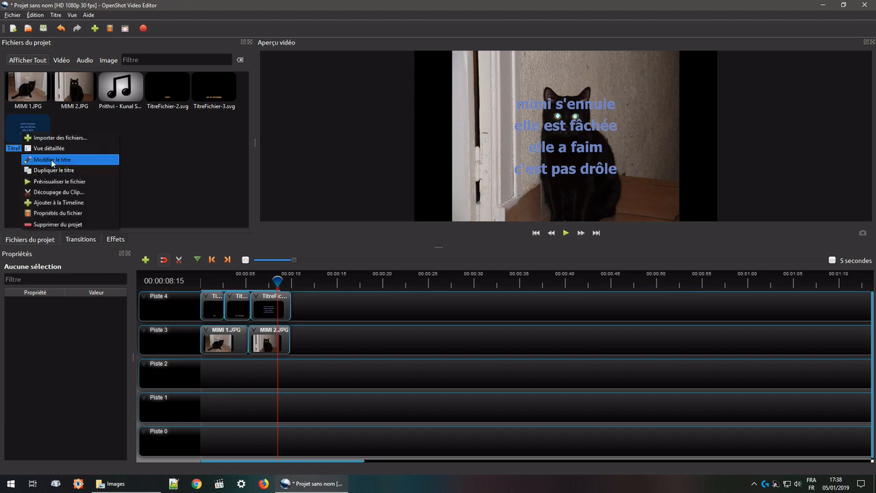
pyautogui.click(53, 160)
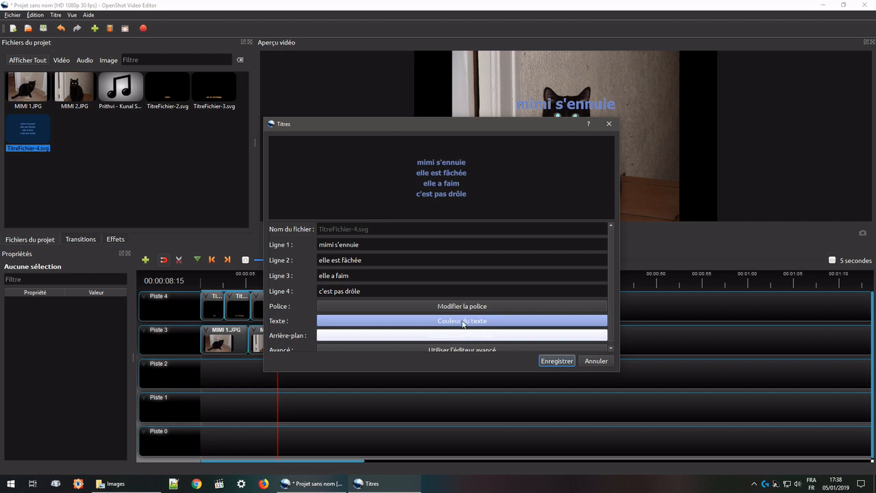
pyautogui.click(462, 322)
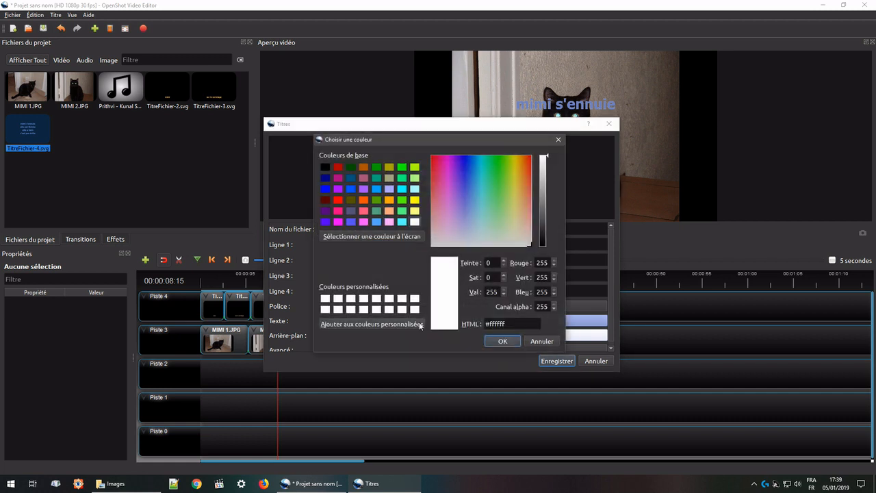
pyautogui.click(402, 178)
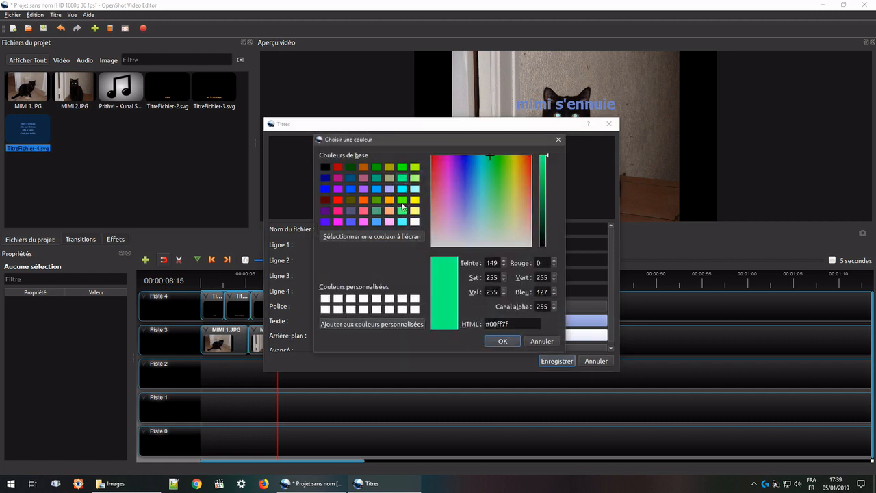
pyautogui.click(501, 341)
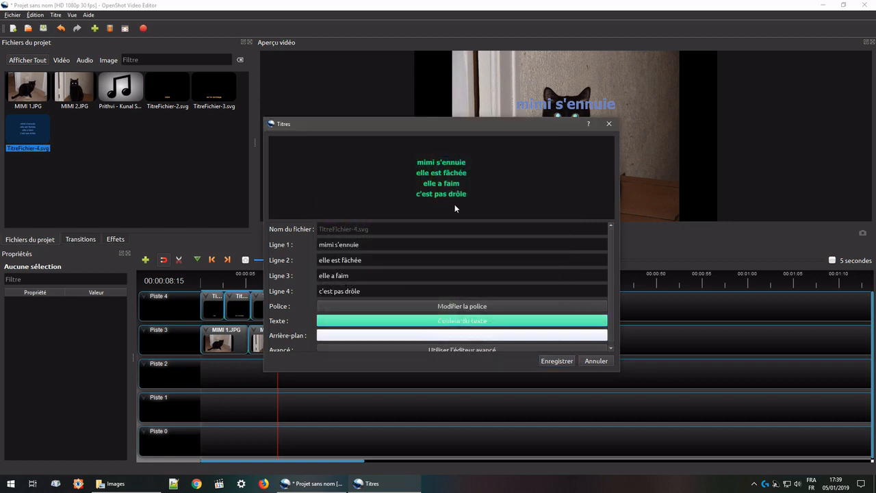
pyautogui.click(572, 362)
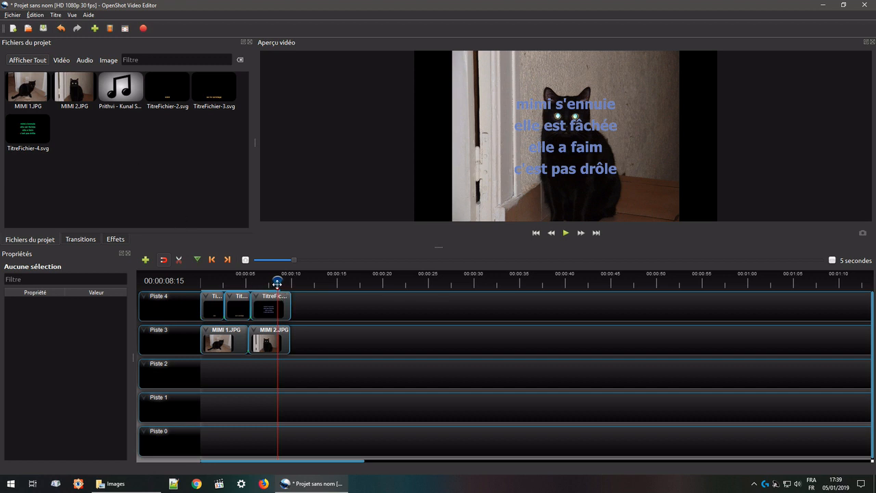
# Return the playhead to the start and place the MP3 music file at the beginning of Piste 2.
pyautogui.moveTo(277, 280); pyautogui.dragTo(200, 280)
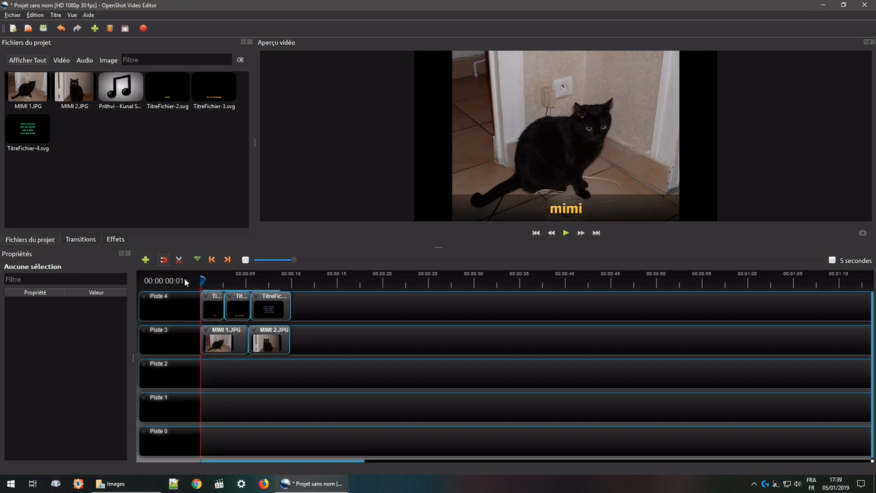
pyautogui.click(122, 95)
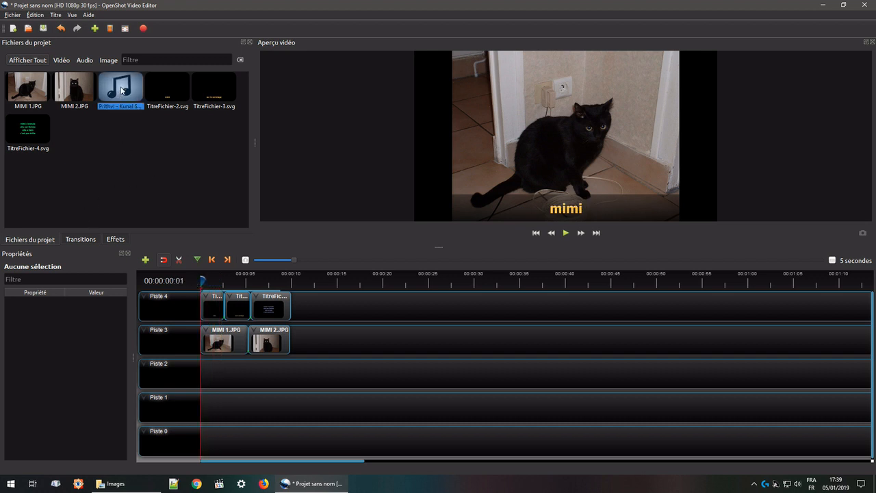
pyautogui.moveTo(121, 90); pyautogui.dragTo(186, 360)
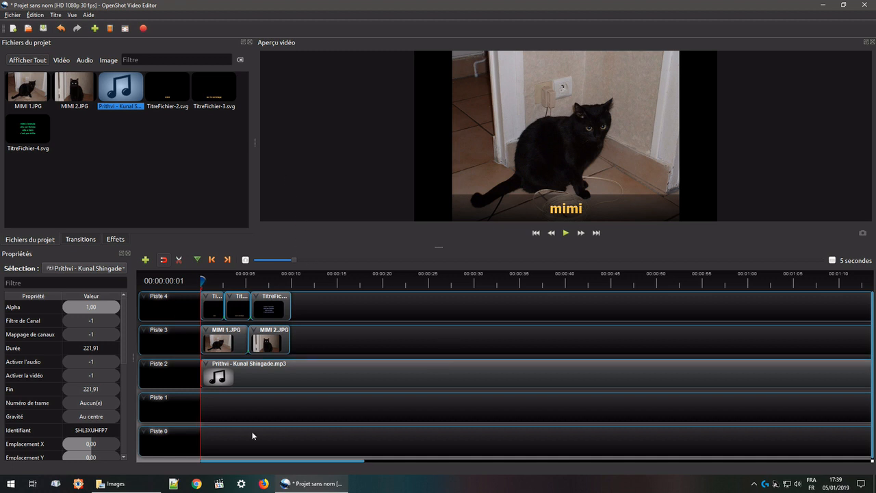
# Play the timeline with the music past the last photo, stop, and move the playhead back to about 8 seconds.
pyautogui.click(565, 234)
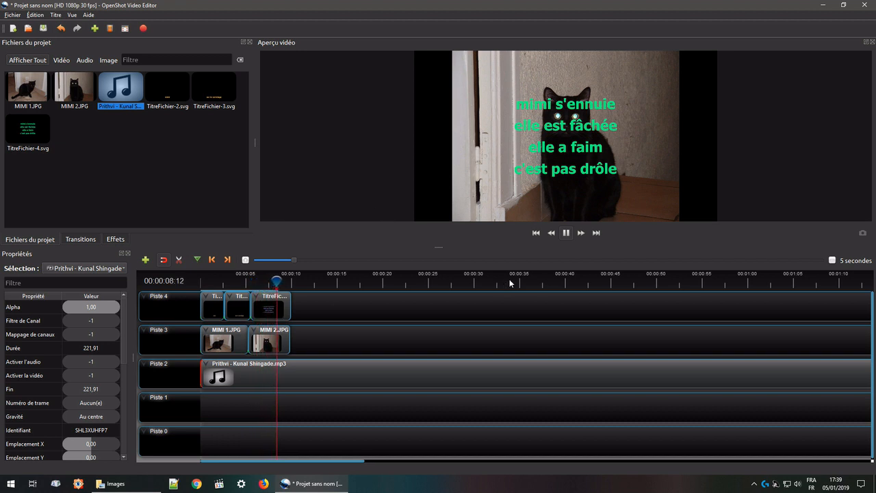
pyautogui.click(566, 232)
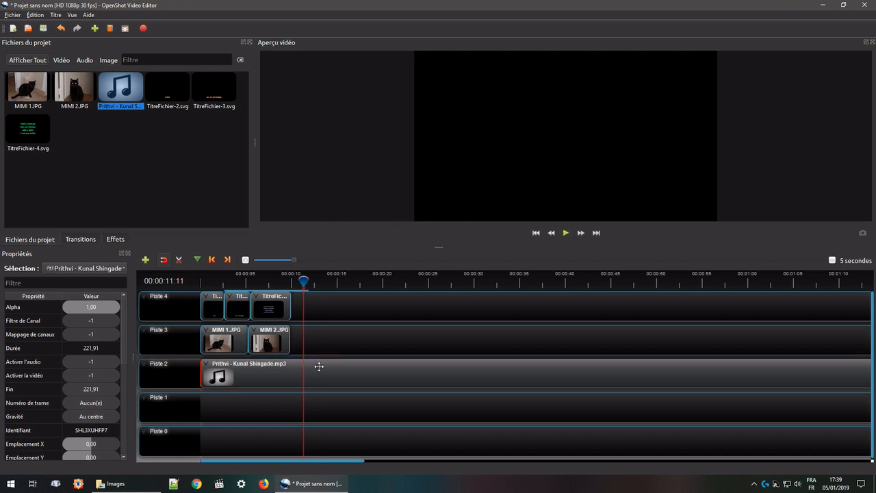
pyautogui.moveTo(304, 279); pyautogui.dragTo(274, 279)
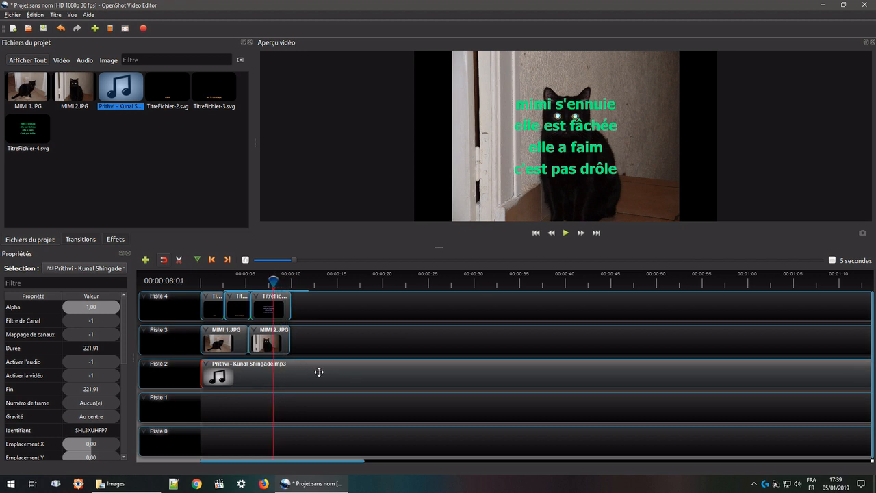
# Split the music clip on Piste 2 level with the end of the photos and delete the part beyond the cut.
pyautogui.click(180, 260)
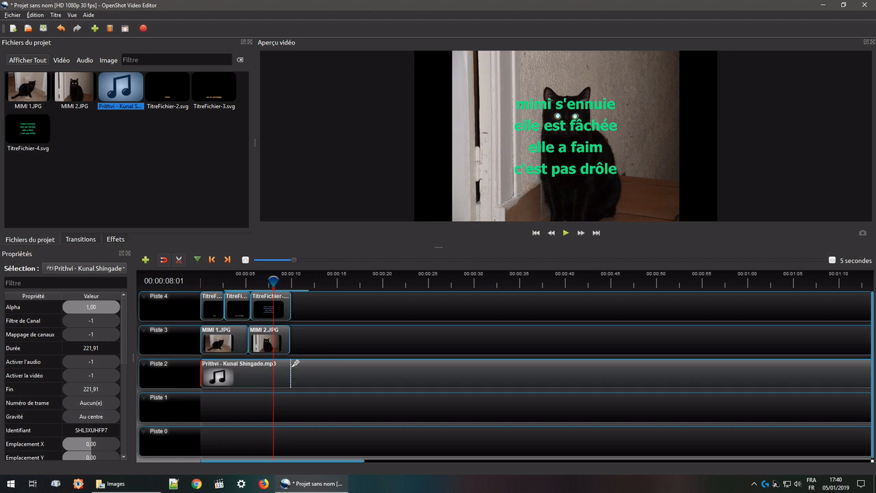
pyautogui.click(291, 373)
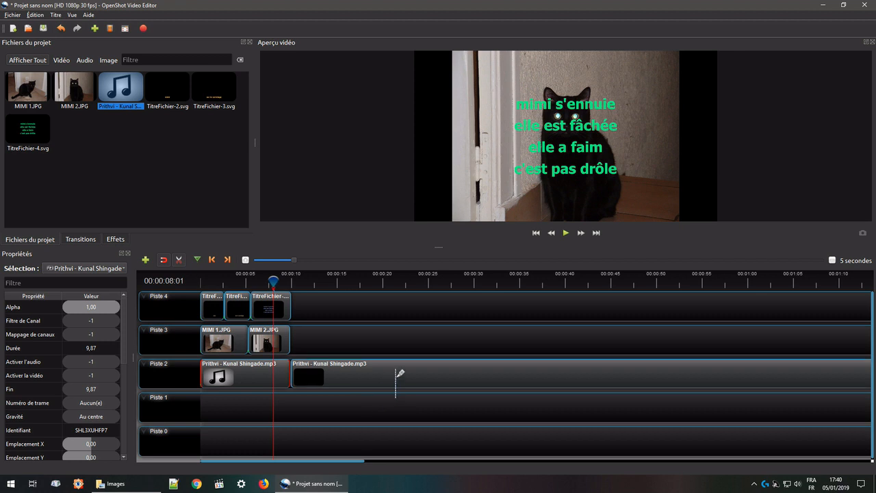
pyautogui.click(180, 260)
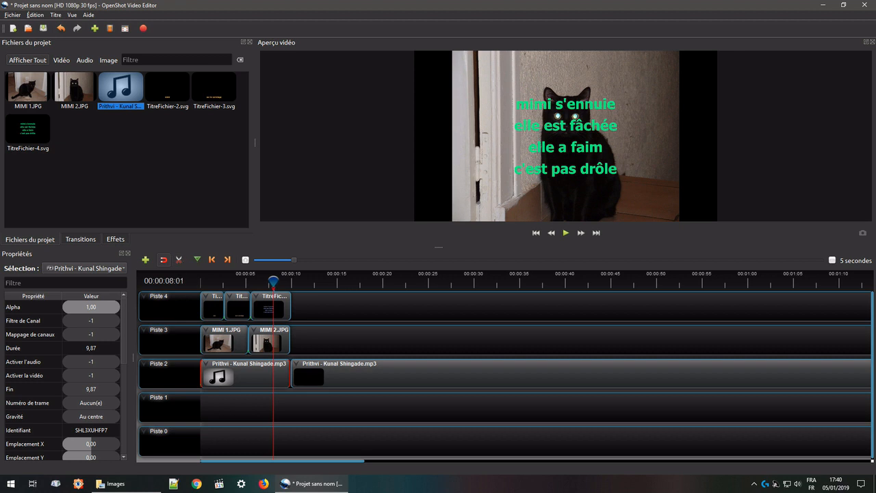
pyautogui.click(387, 367)
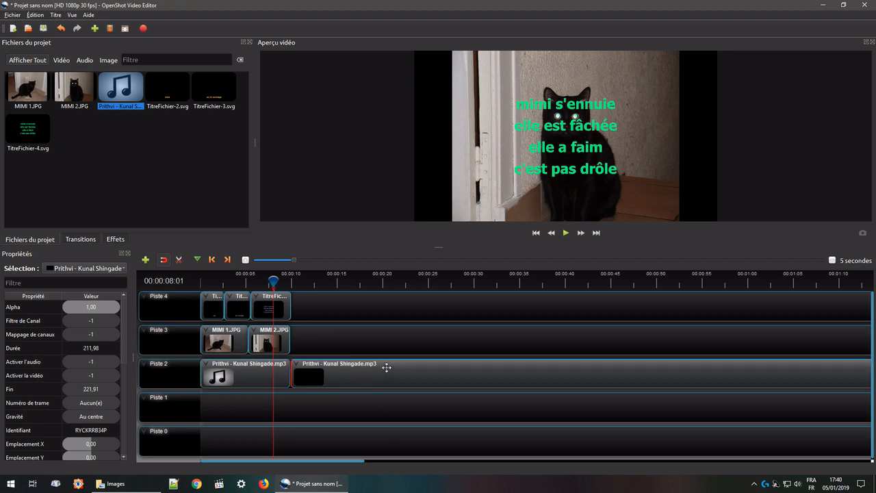
pyautogui.rightClick(387, 368)
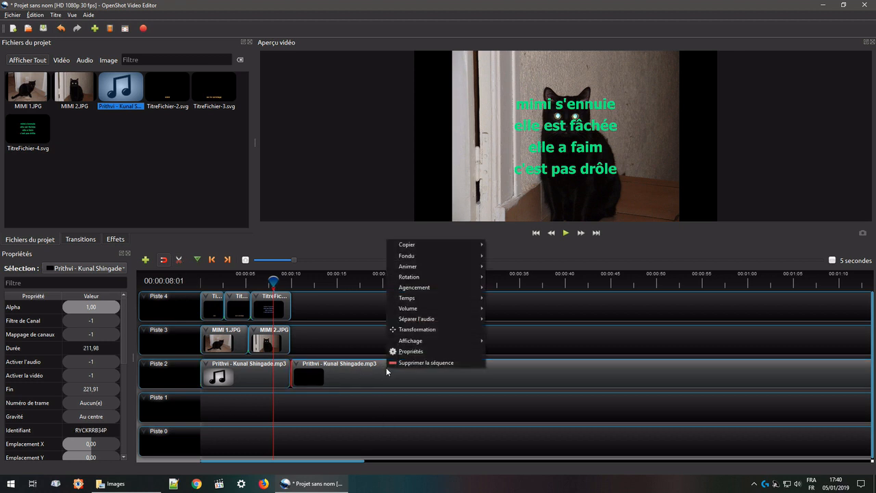
pyautogui.click(432, 364)
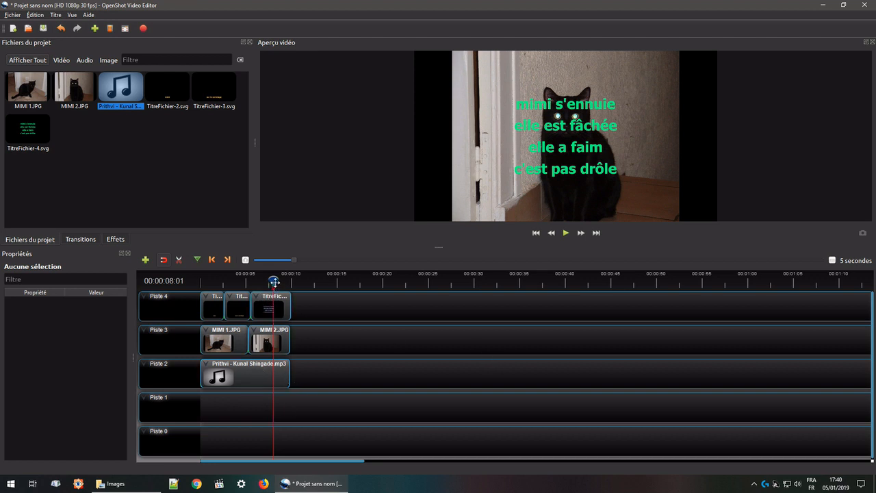
# Play the last seconds of the timeline to check the trimmed music, and return the playhead to the start.
pyautogui.moveTo(274, 283)
pyautogui.mouseDown()
pyautogui.moveTo(227, 280)
pyautogui.moveTo(260, 279)
pyautogui.mouseUp()
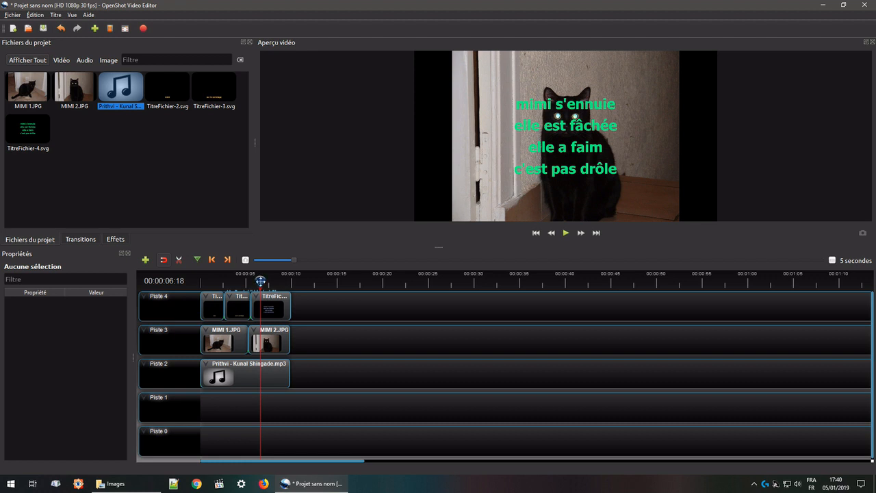
pyautogui.click(566, 234)
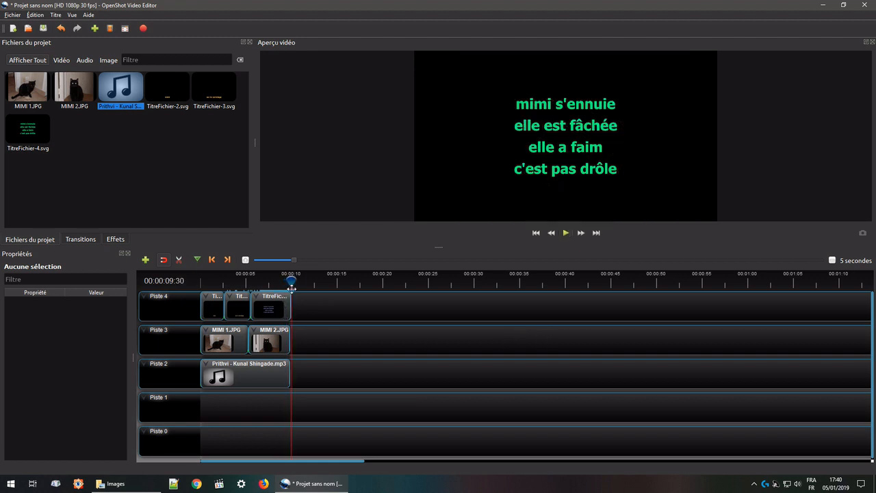
pyautogui.moveTo(292, 280); pyautogui.dragTo(201, 278)
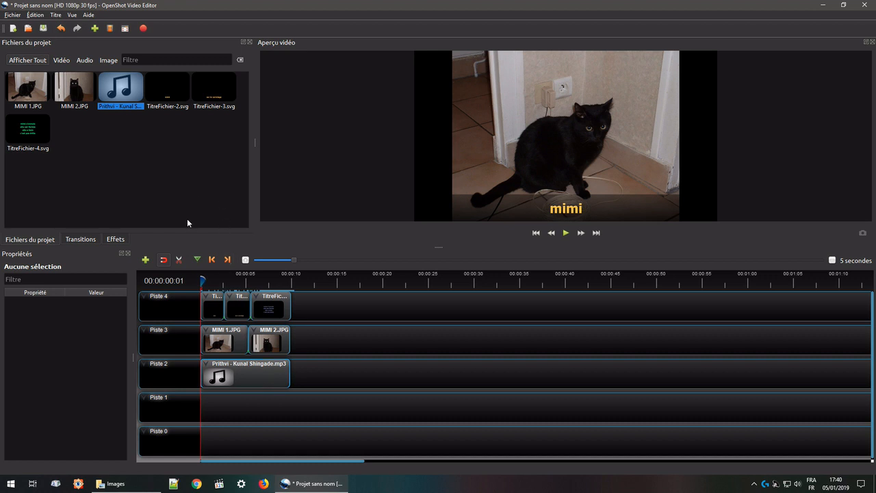
# Slide TitreFichier-4 over the end of the second title on Piste 4, and move it back to directly after that title.
pyautogui.click(163, 260)
pyautogui.click(284, 310)
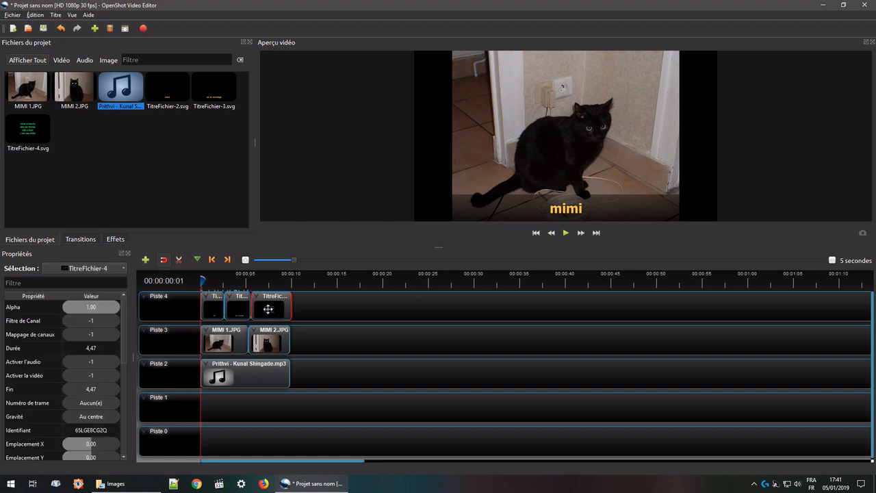
pyautogui.moveTo(268, 308)
pyautogui.mouseDown()
pyautogui.moveTo(297, 309)
pyautogui.moveTo(272, 311)
pyautogui.mouseUp()
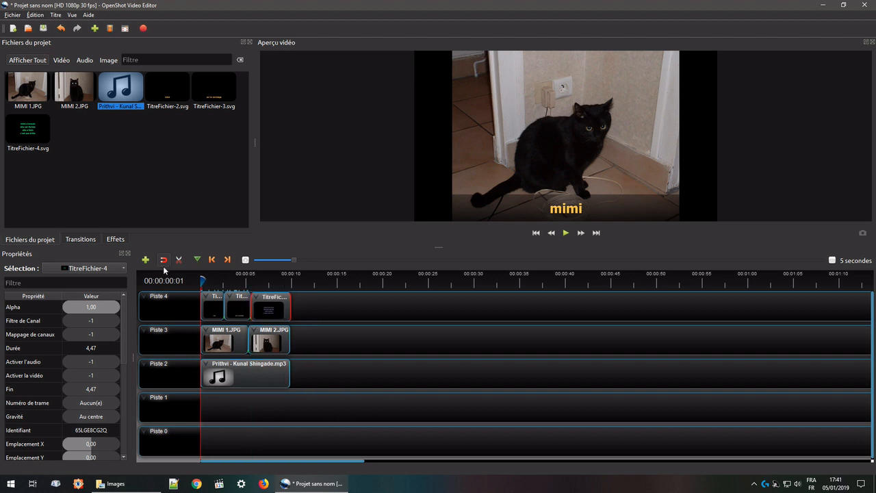
pyautogui.moveTo(272, 312); pyautogui.dragTo(261, 310)
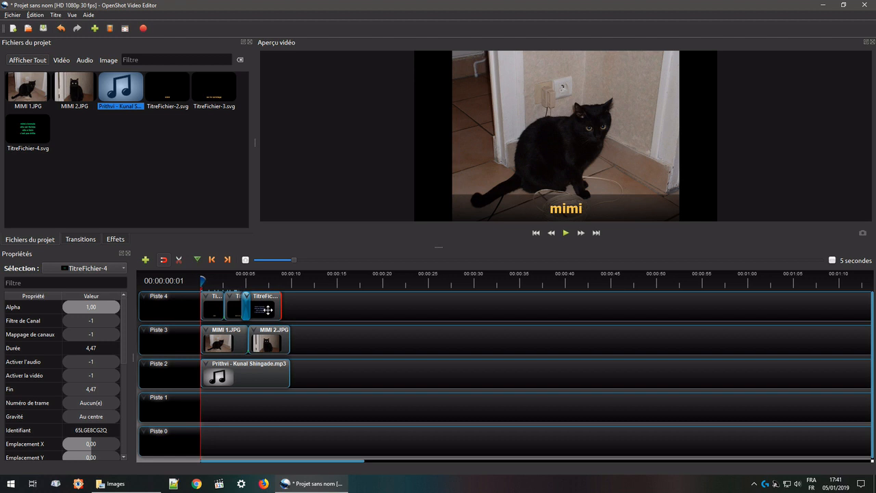
pyautogui.moveTo(267, 310)
pyautogui.mouseDown()
pyautogui.moveTo(293, 310)
pyautogui.moveTo(272, 310)
pyautogui.mouseUp()
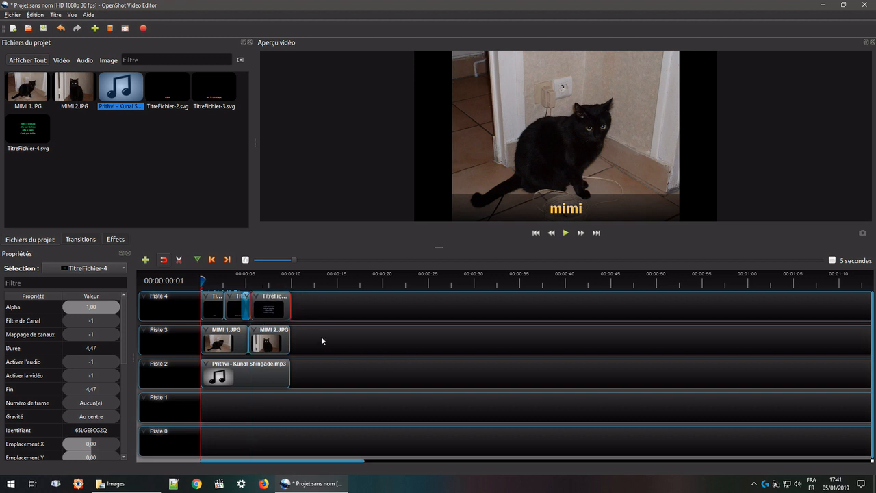
pyautogui.moveTo(203, 280)
pyautogui.mouseDown()
pyautogui.moveTo(229, 281)
pyautogui.moveTo(200, 280)
pyautogui.mouseUp()
pyautogui.moveTo(274, 309)
pyautogui.mouseDown()
pyautogui.moveTo(292, 309)
pyautogui.moveTo(262, 308)
pyautogui.moveTo(292, 306)
pyautogui.moveTo(273, 305)
pyautogui.mouseUp()
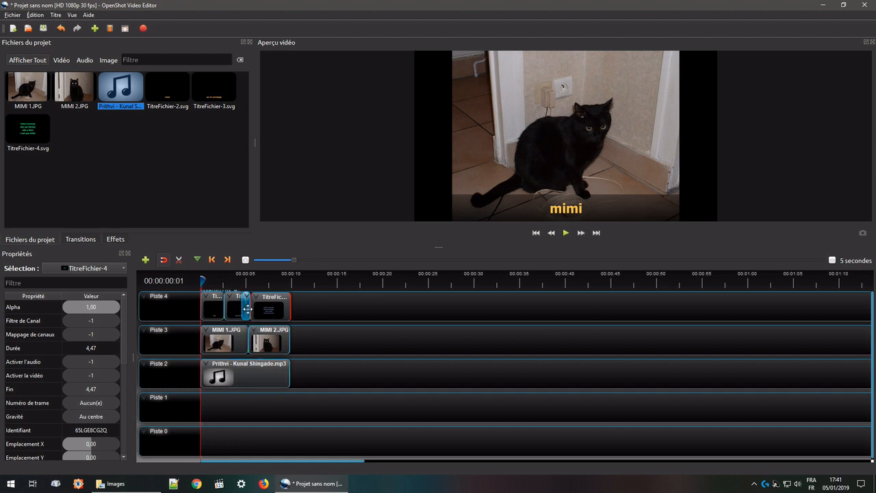
# Play the timeline from the start to check the titles with the fade on Piste 4, and pause over MIMI 2.JPG.
pyautogui.click(564, 235)
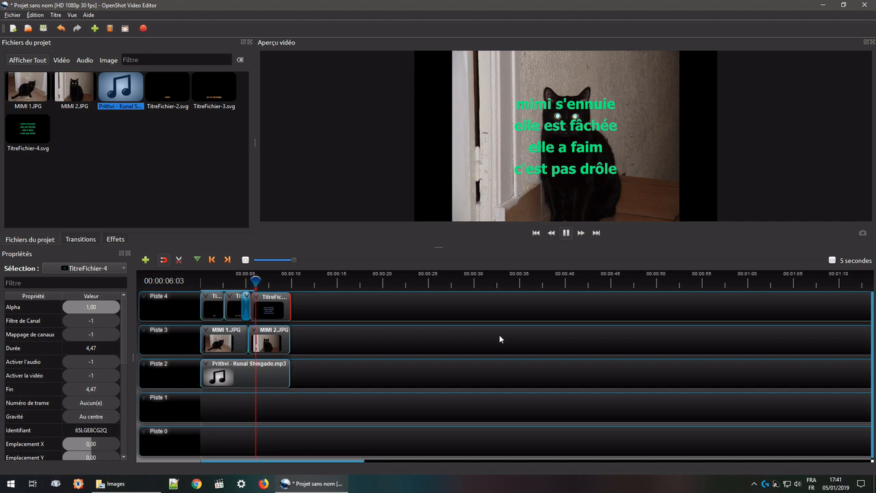
pyautogui.press('space')
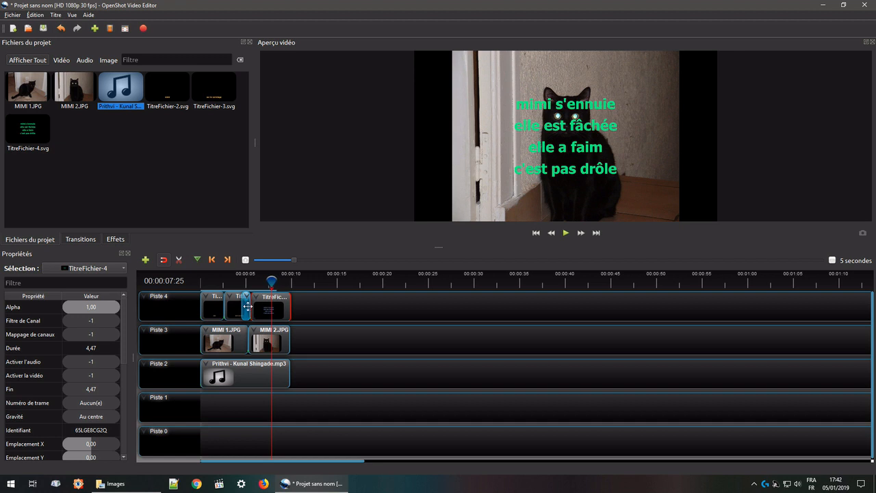
# Delete the fade transition at the end of the second title on Piste 4 and return the playhead to the start.
pyautogui.click(248, 306)
pyautogui.rightClick(247, 306)
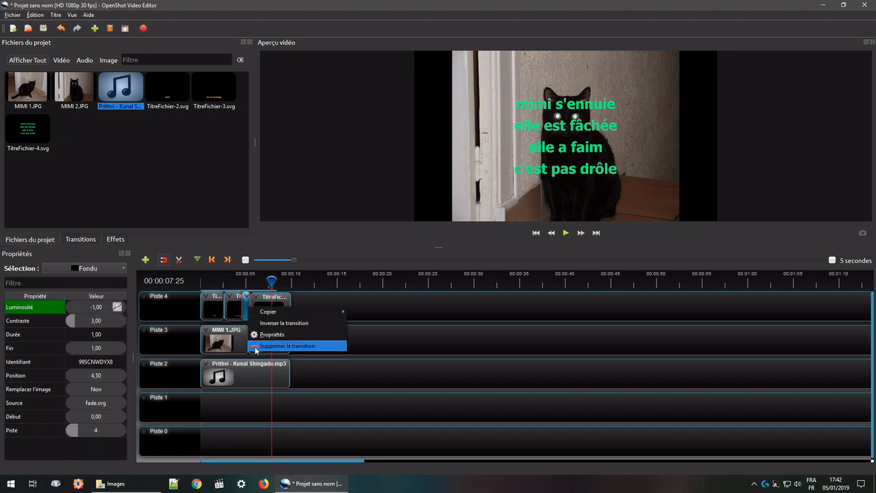
pyautogui.click(300, 347)
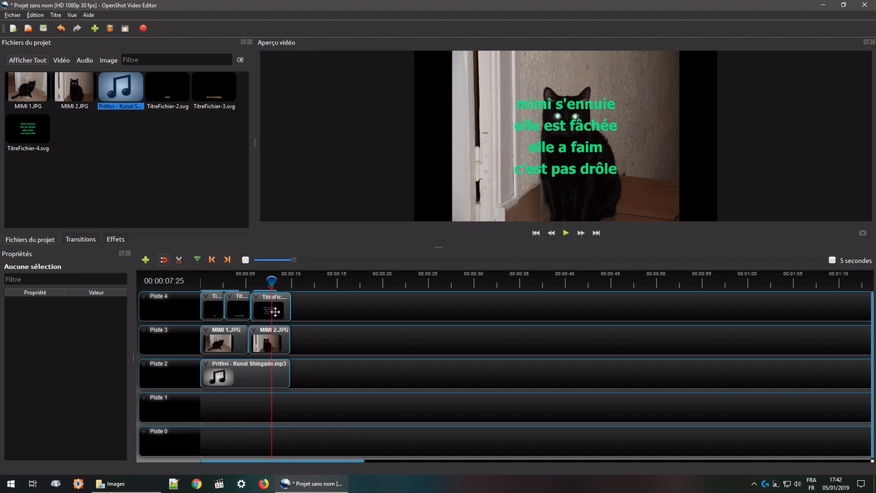
pyautogui.moveTo(271, 281); pyautogui.dragTo(181, 280)
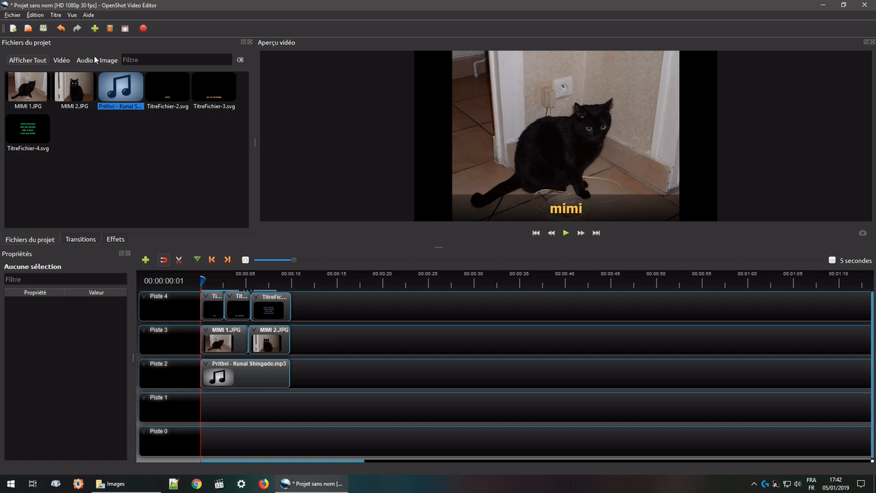
pyautogui.click(146, 153)
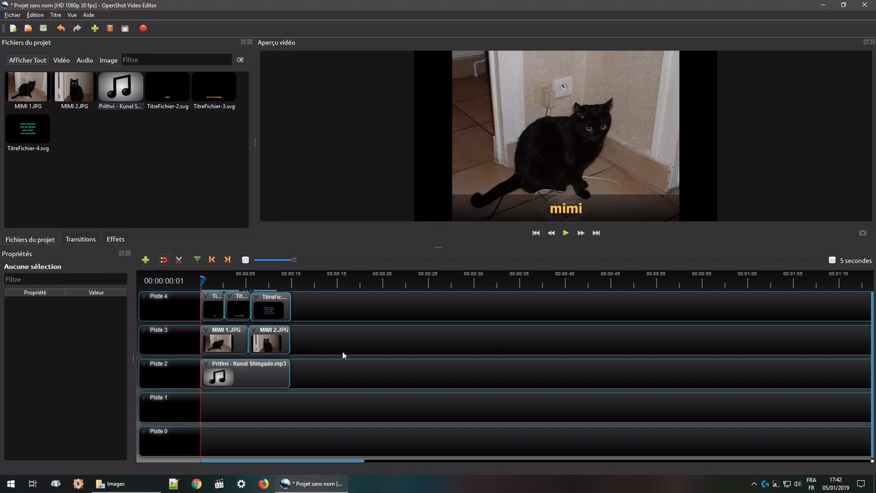
# Open the video export settings and set the output file name to video.
pyautogui.click(143, 28)
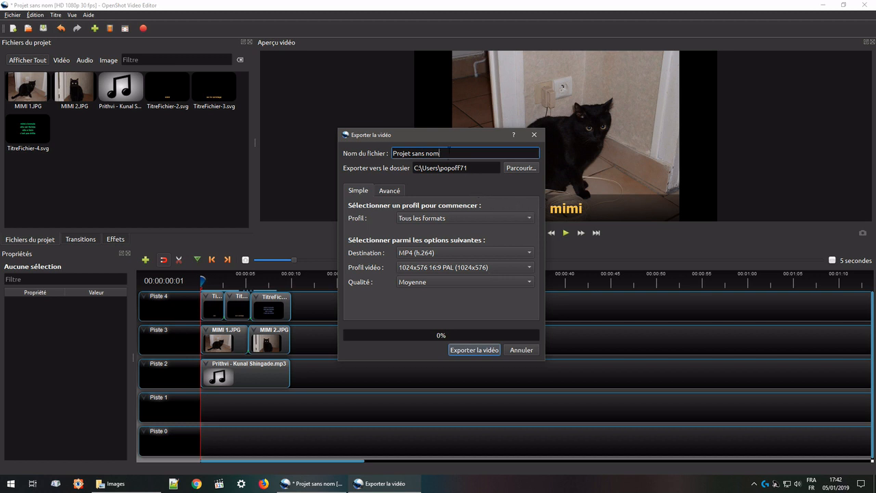
pyautogui.moveTo(440, 153); pyautogui.dragTo(387, 154)
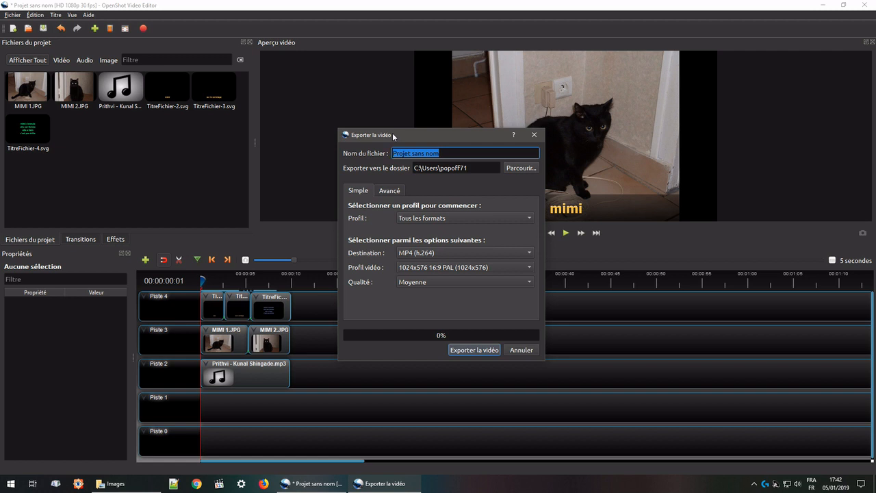
pyautogui.write('vid')
pyautogui.write('eo')
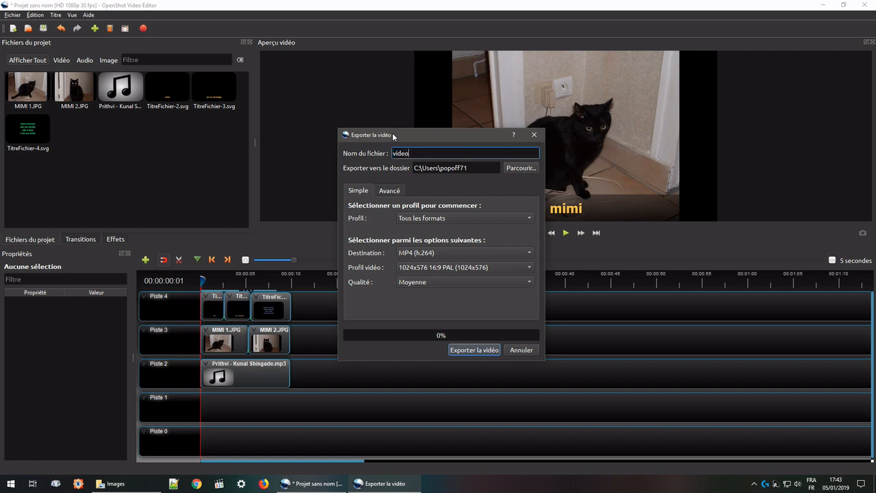
# Complete the export file name as "video de mimi" and choose the Site Web profile with YouTube-HD as destination.
pyautogui.write(' de mimi')
pyautogui.click(531, 218)
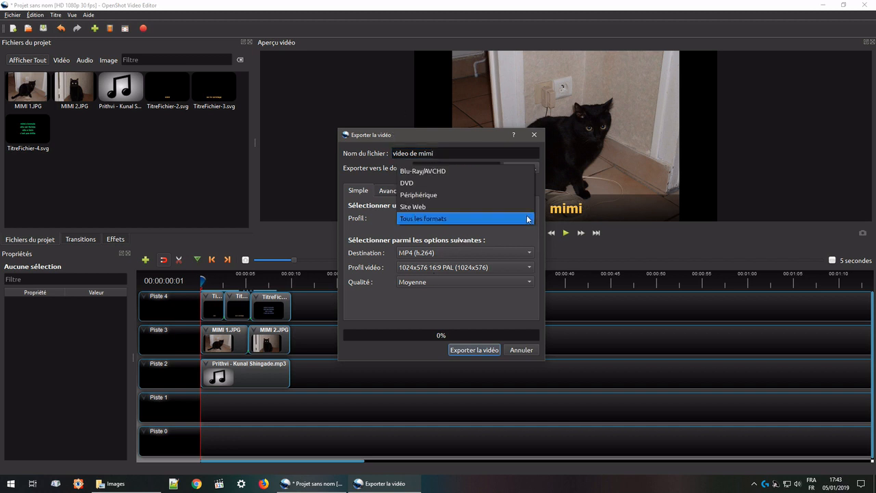
pyautogui.click(442, 207)
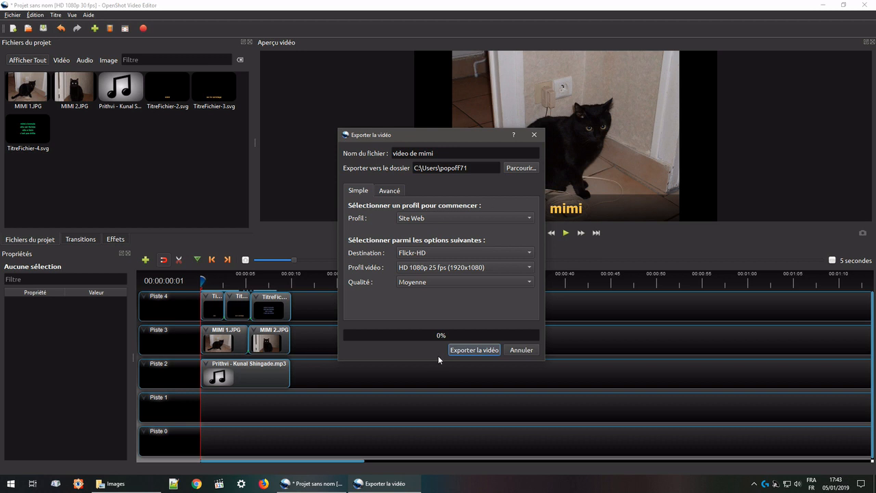
pyautogui.click(529, 254)
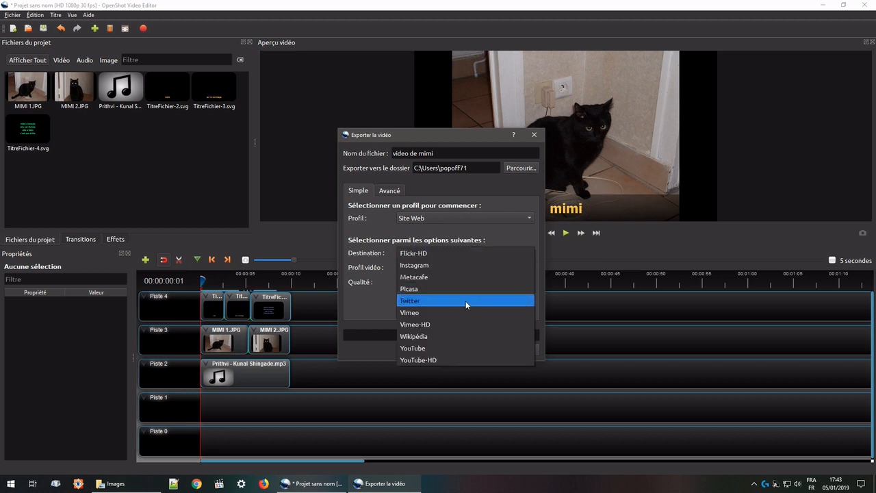
pyautogui.click(446, 360)
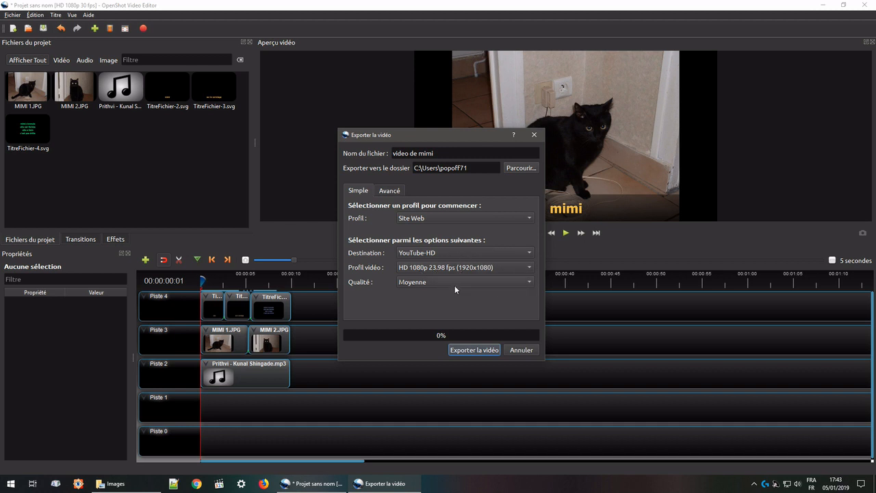
# Set the video profile to HD 1080p 25 fps (1920x1080), keep the quality at Moyenne, and export the video.
pyautogui.click(529, 269)
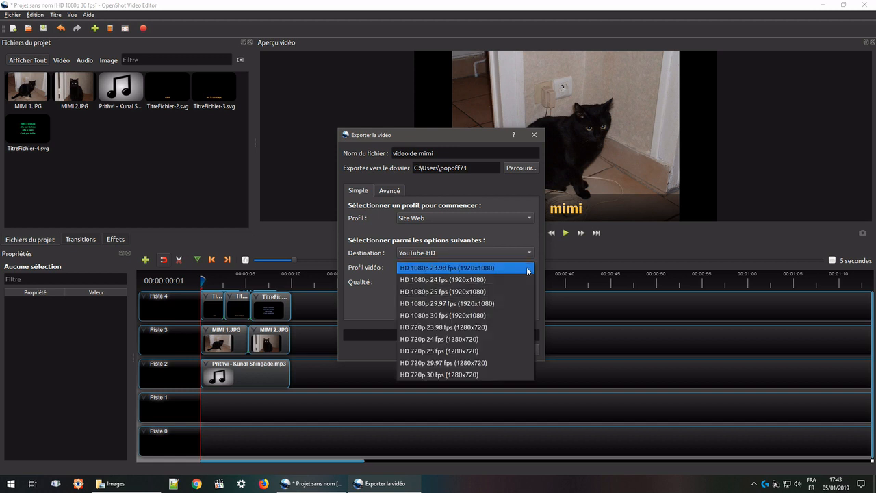
pyautogui.click(463, 291)
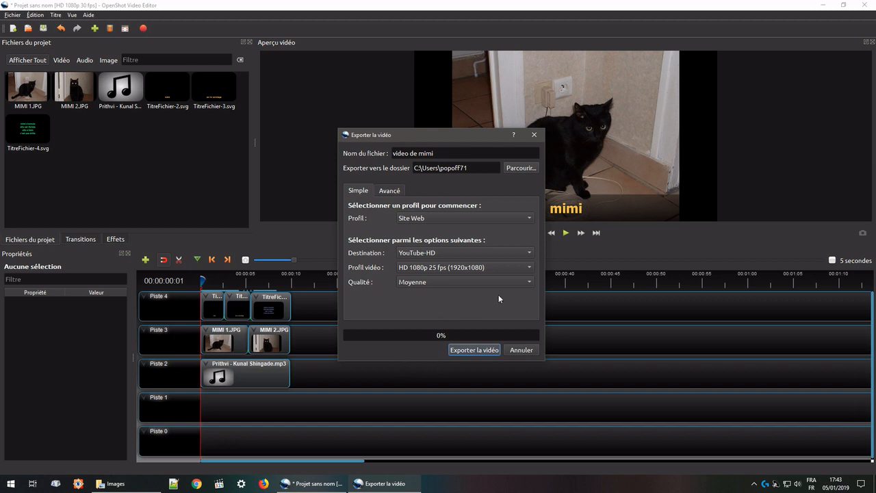
pyautogui.click(527, 282)
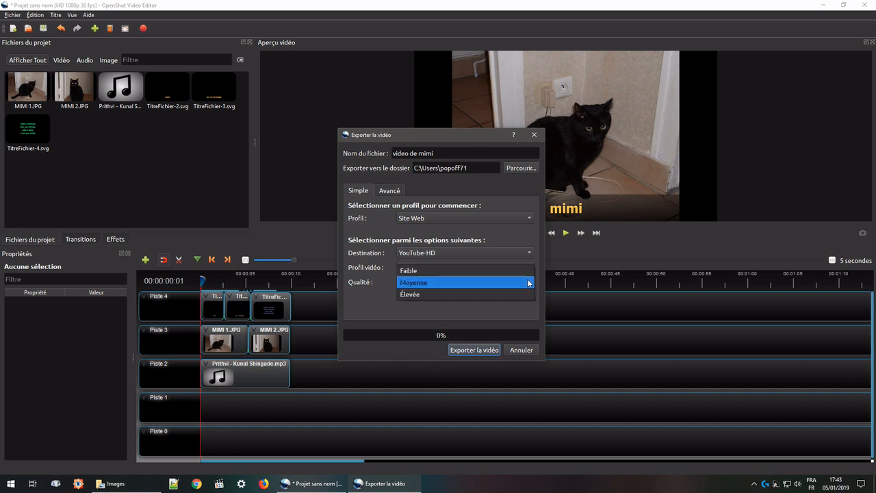
pyautogui.click(493, 282)
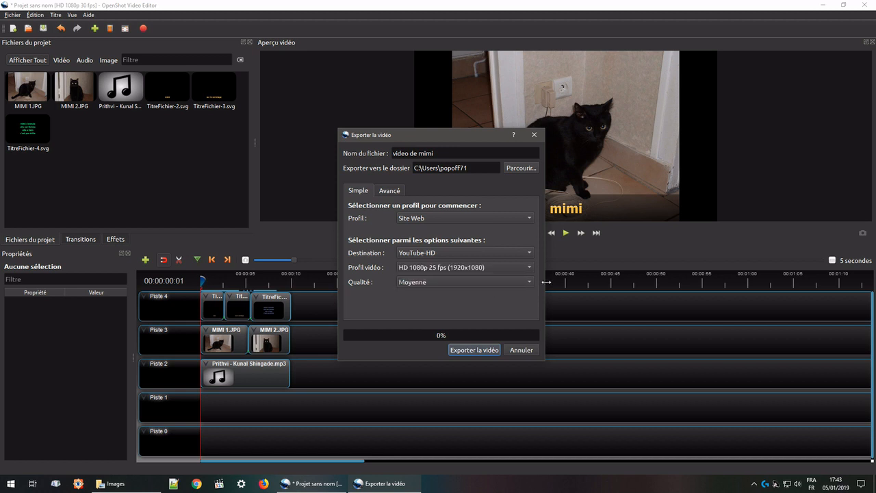
pyautogui.click(472, 349)
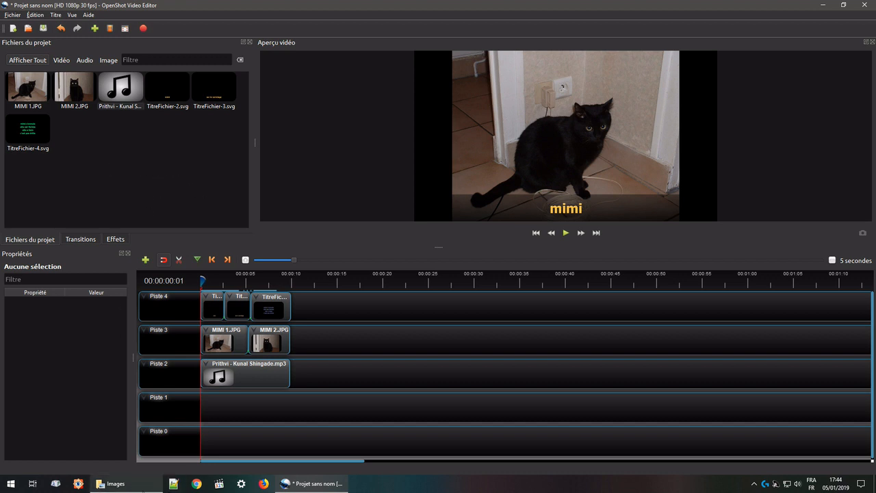
# Switch to File Explorer, play the exported video de mimi.mp4 from the user's home folder, and close the player.
pyautogui.click(120, 486)
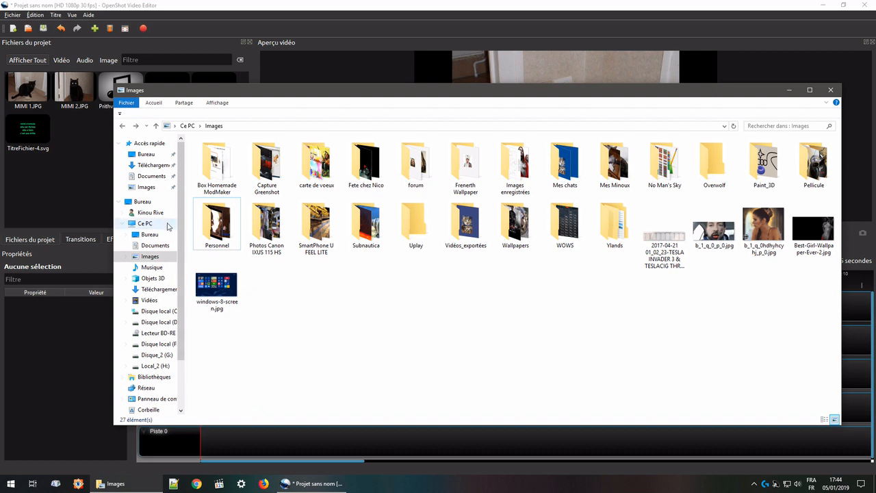
pyautogui.click(150, 212)
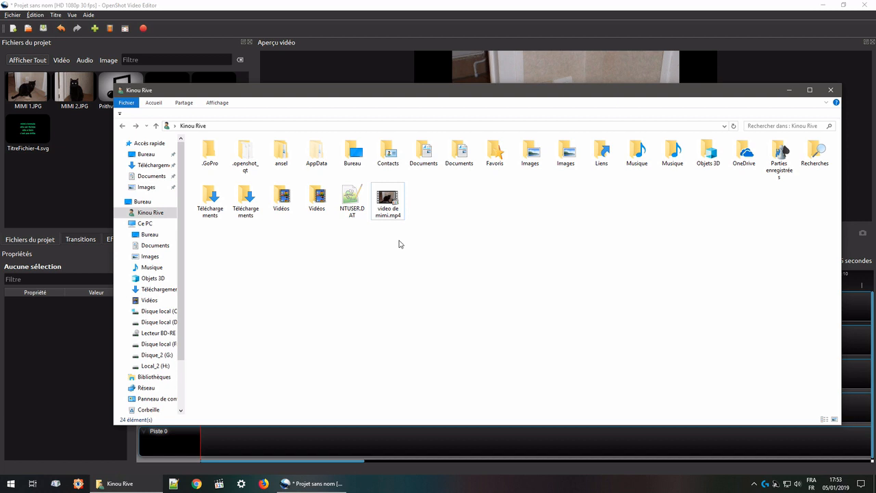
pyautogui.click(388, 198)
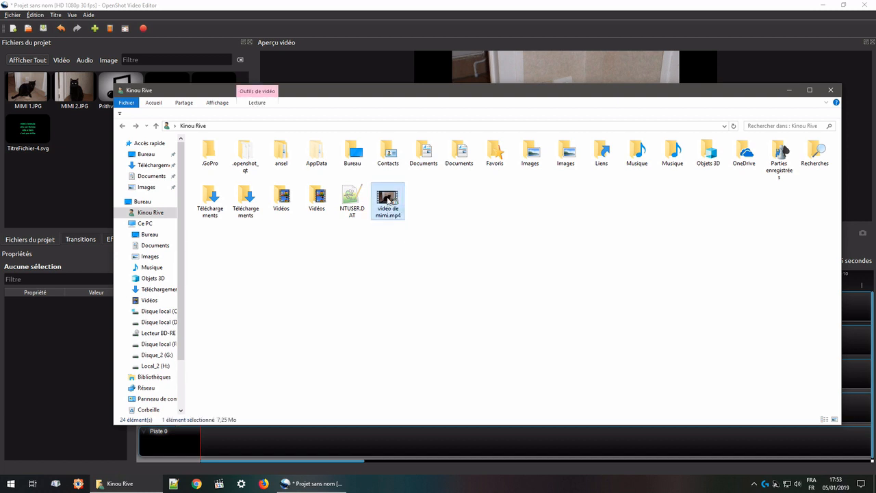
pyautogui.doubleClick(388, 200)
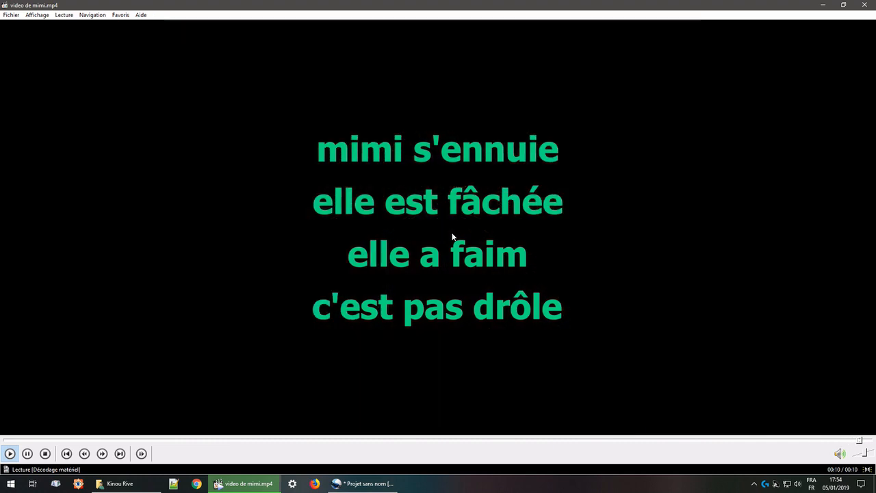
pyautogui.click(865, 6)
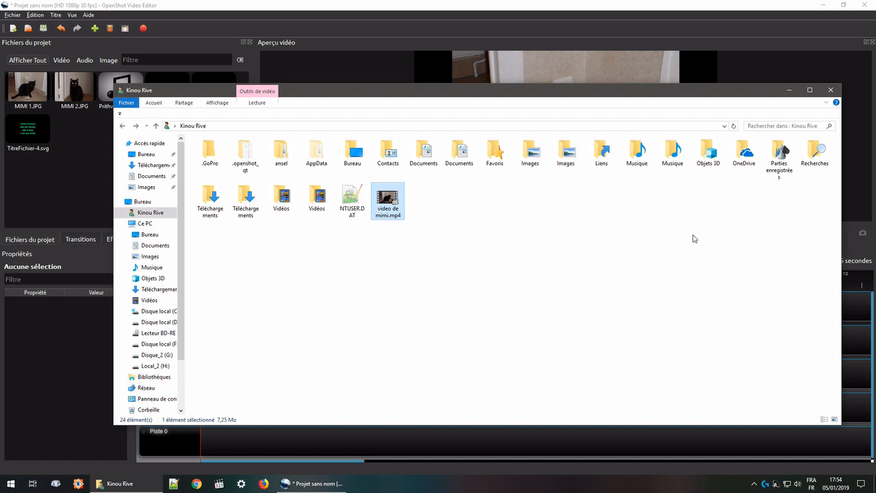
pyautogui.click(745, 228)
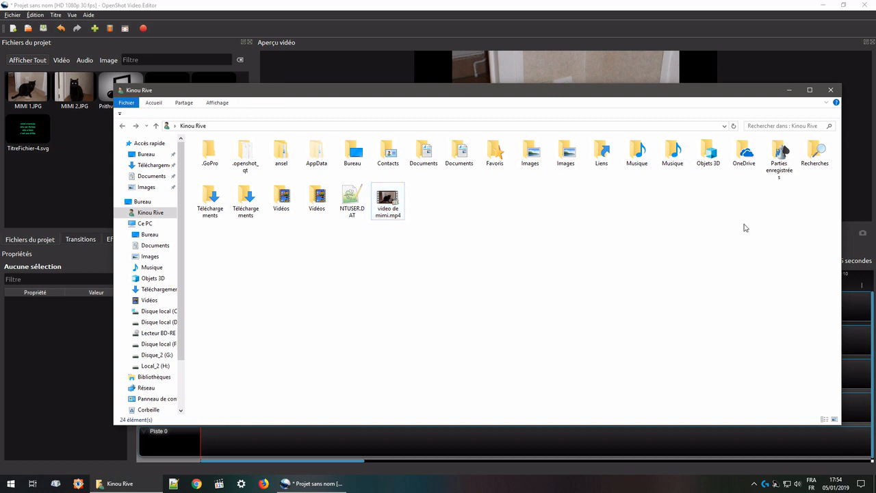